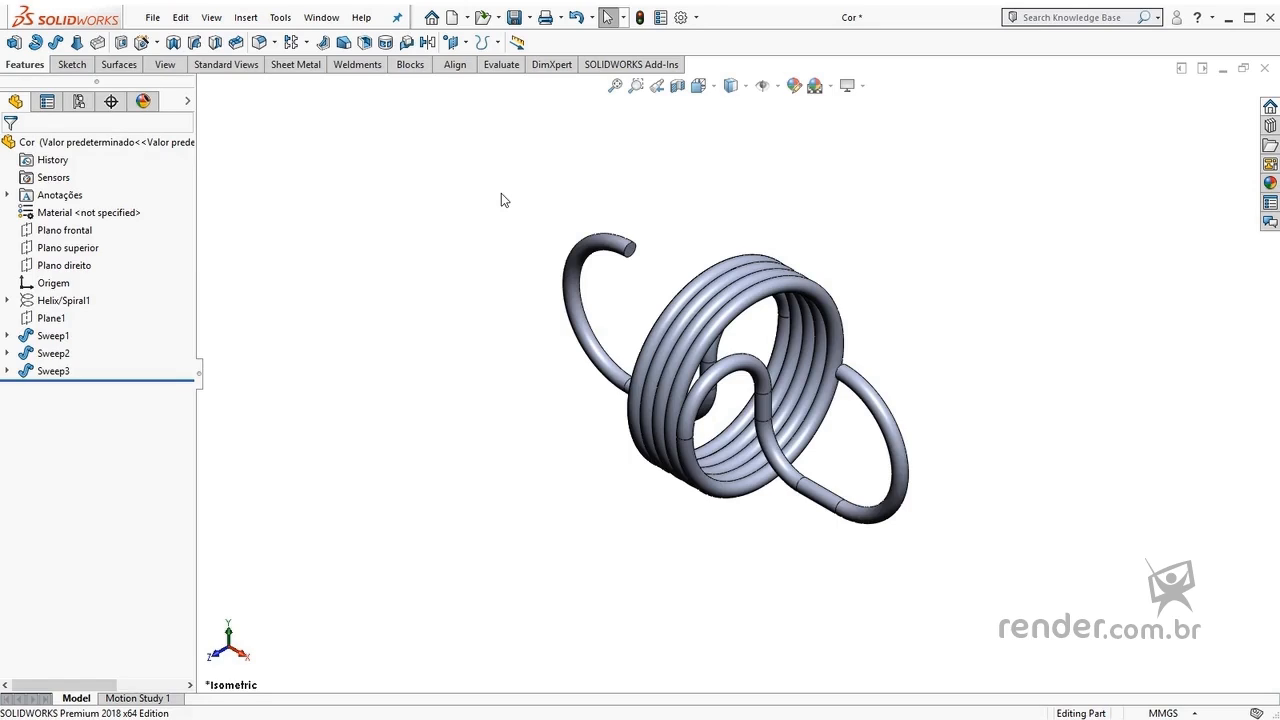
# Step: Open the color appearance settings for the whole Cor spring part, down to its color swatches
pyautogui.click(188, 103)
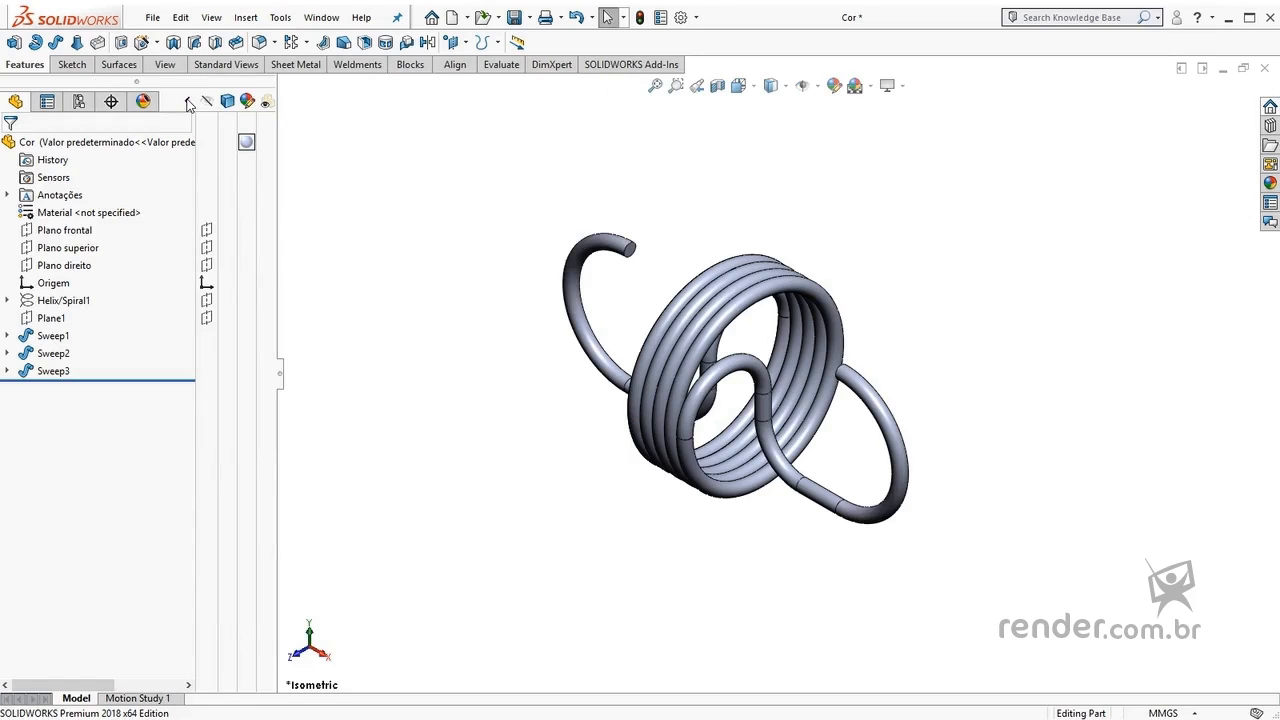
pyautogui.click(245, 145)
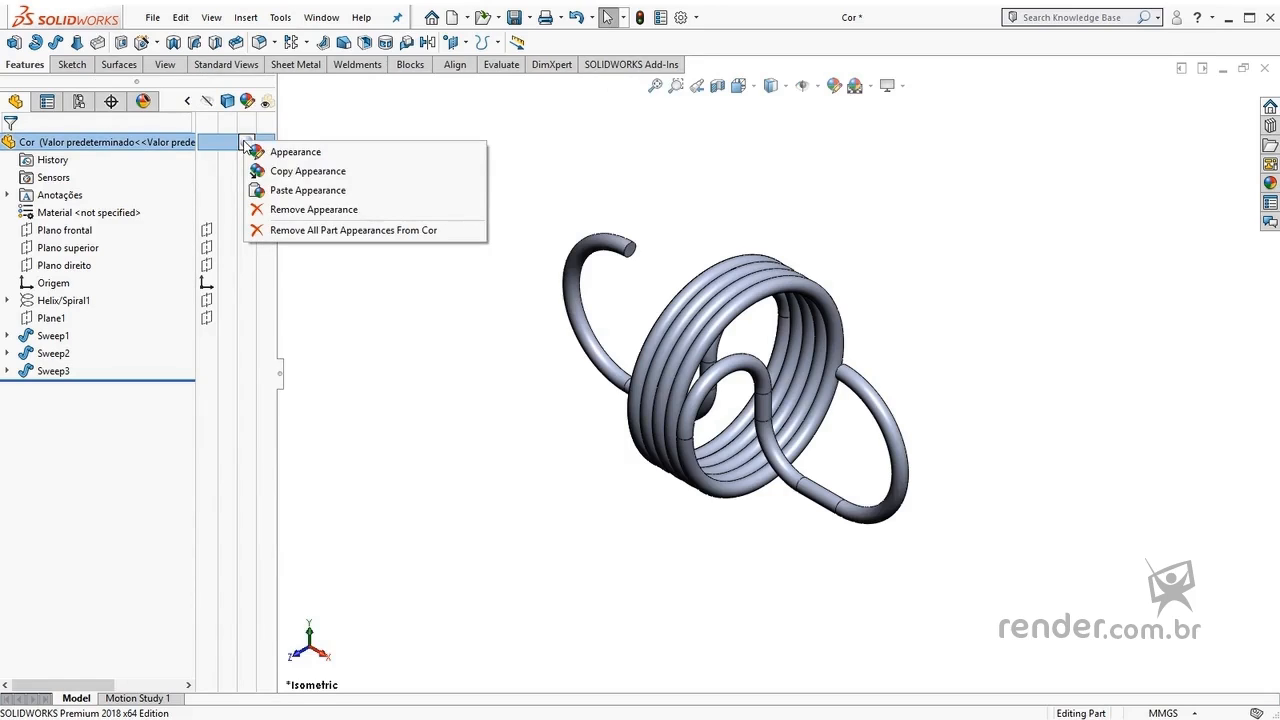
pyautogui.click(334, 154)
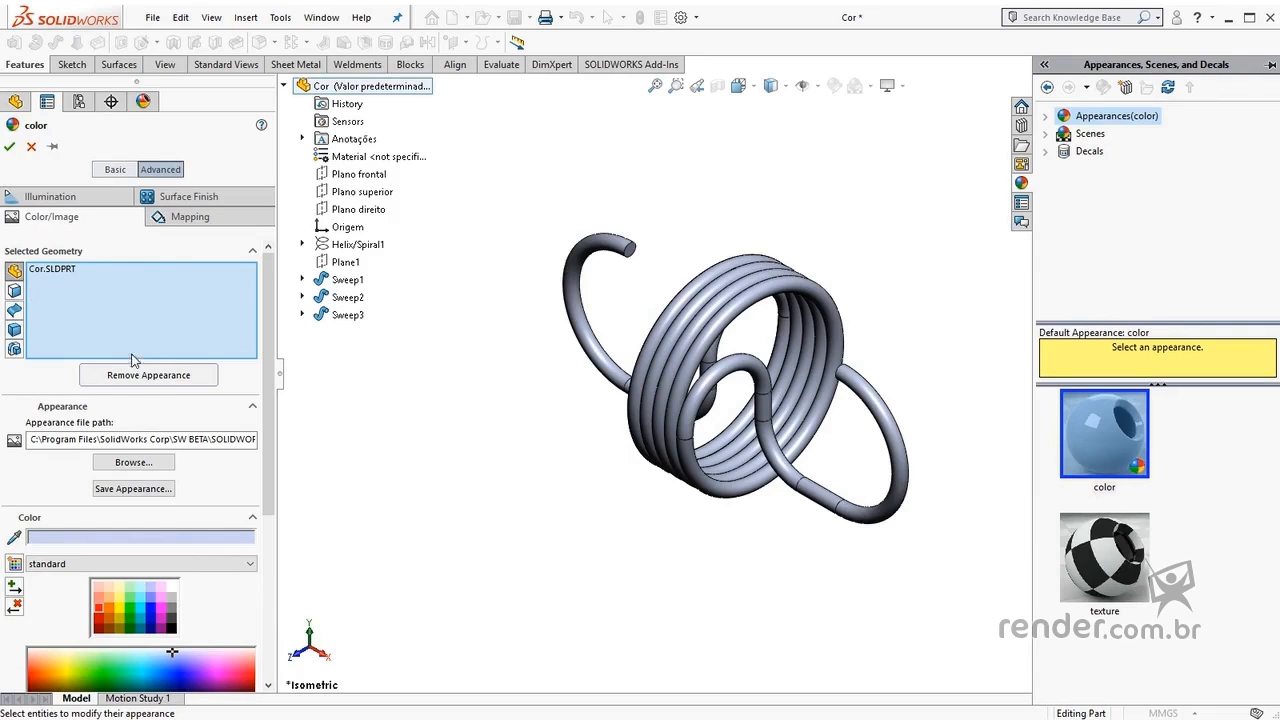
pyautogui.moveTo(271, 352); pyautogui.dragTo(273, 317)
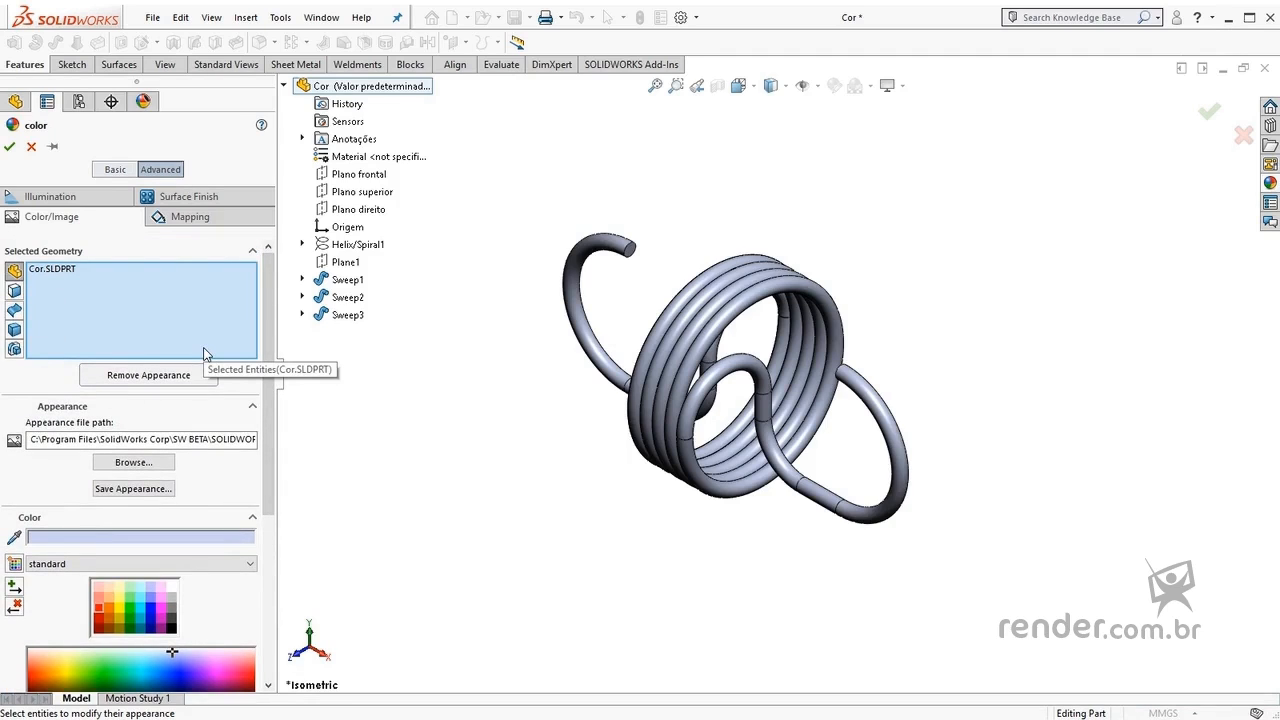
pyautogui.moveTo(265, 362); pyautogui.dragTo(260, 472)
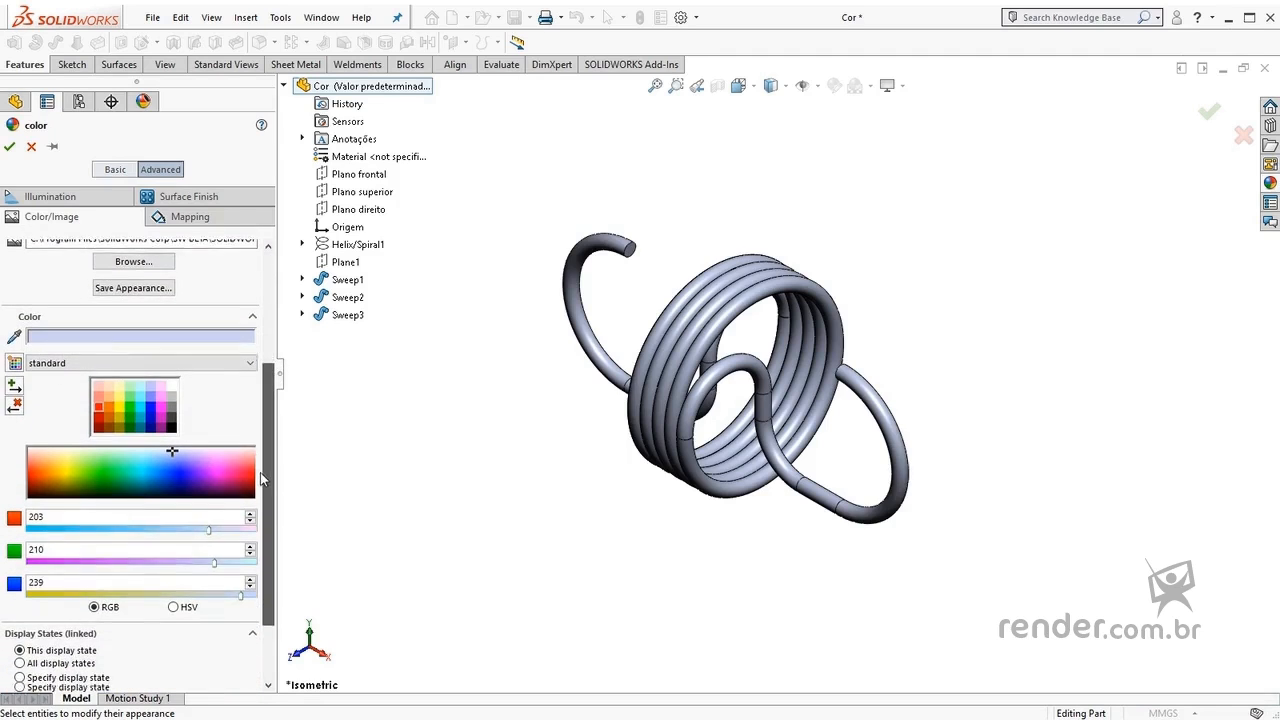
# Step: Try dark yellow, green and dark gray swatches on the whole spring
pyautogui.click(129, 394)
pyautogui.click(119, 394)
pyautogui.click(119, 412)
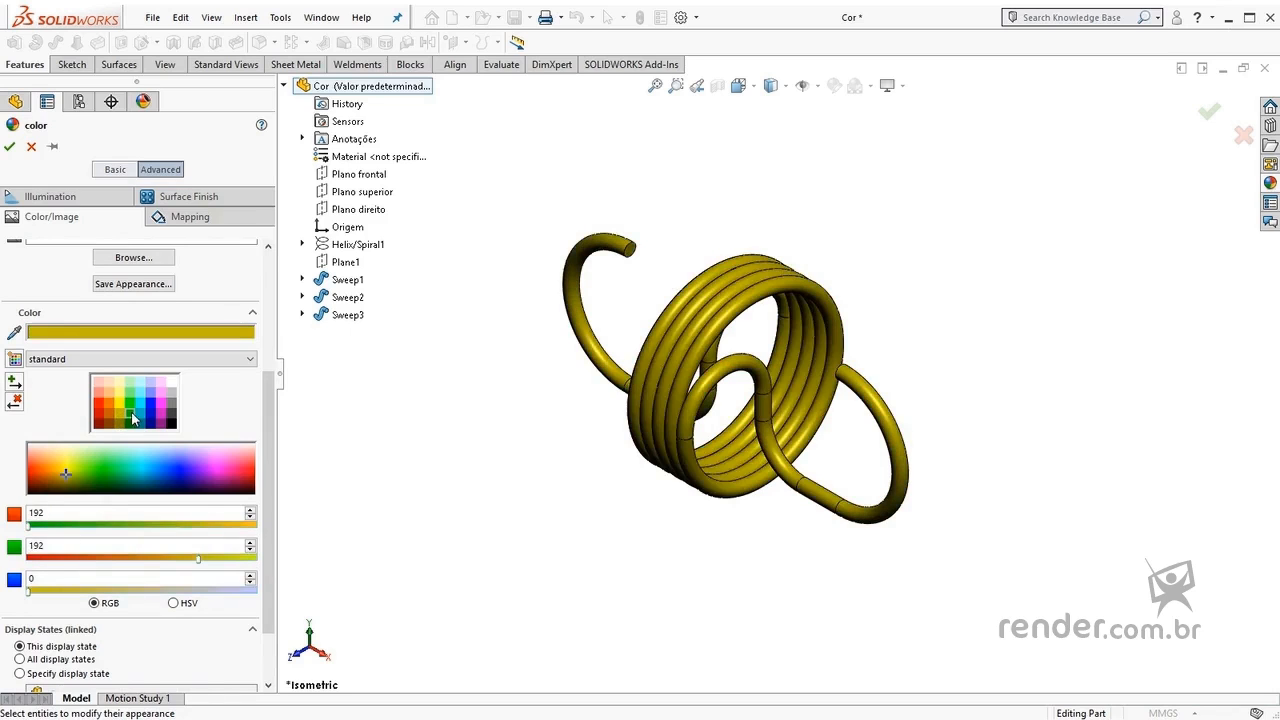
pyautogui.click(129, 412)
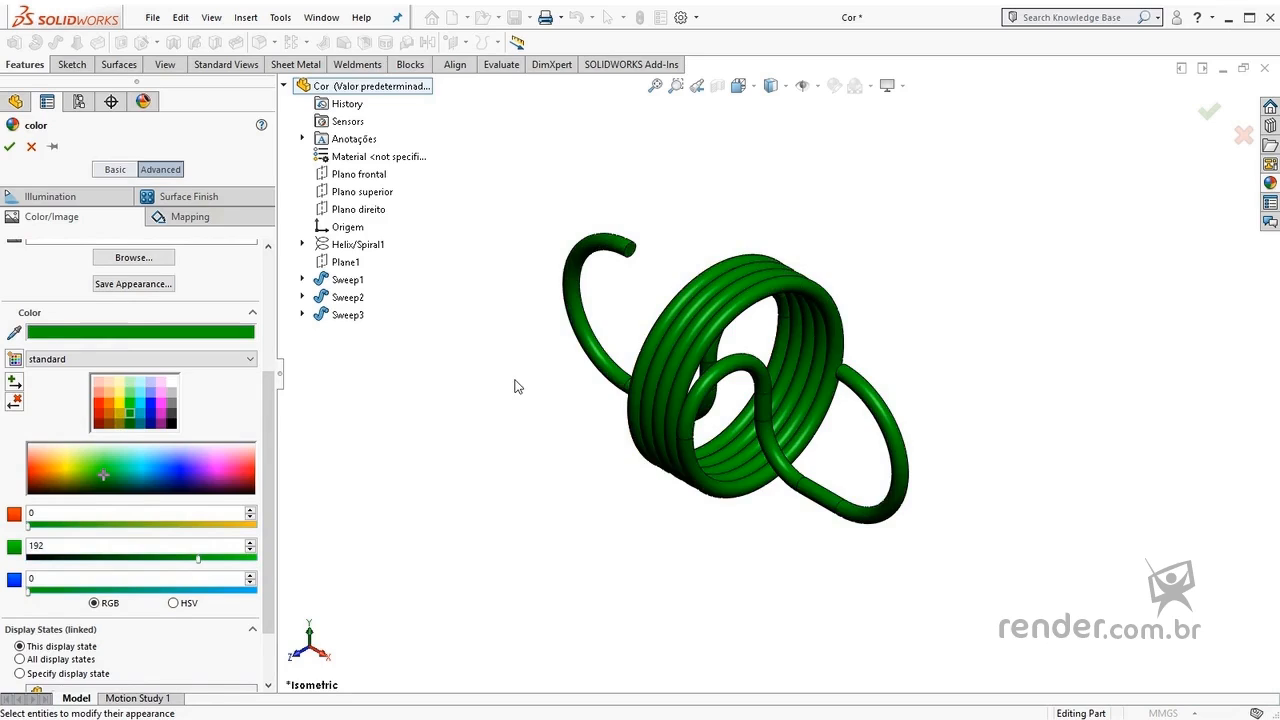
pyautogui.click(173, 406)
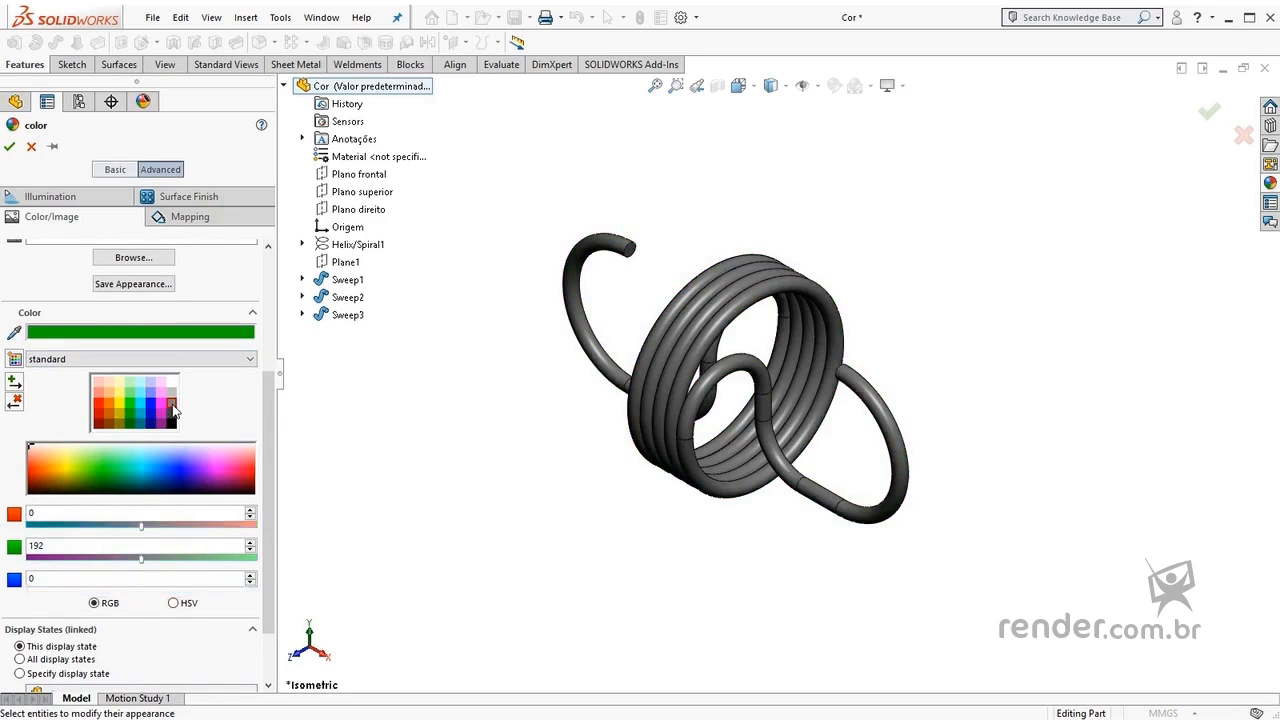
# Step: Color the entire spring orange with the RGB 232, 113, 8 swatch and collapse the display pane
pyautogui.click(109, 404)
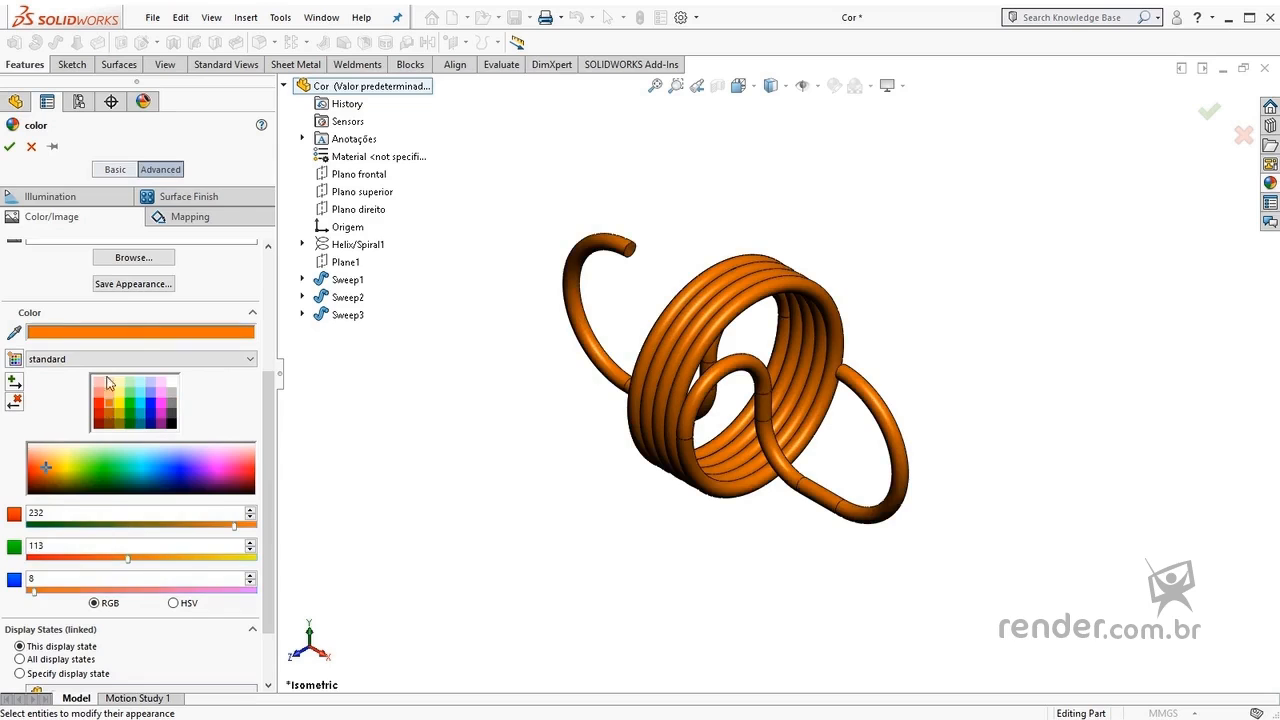
pyautogui.click(9, 148)
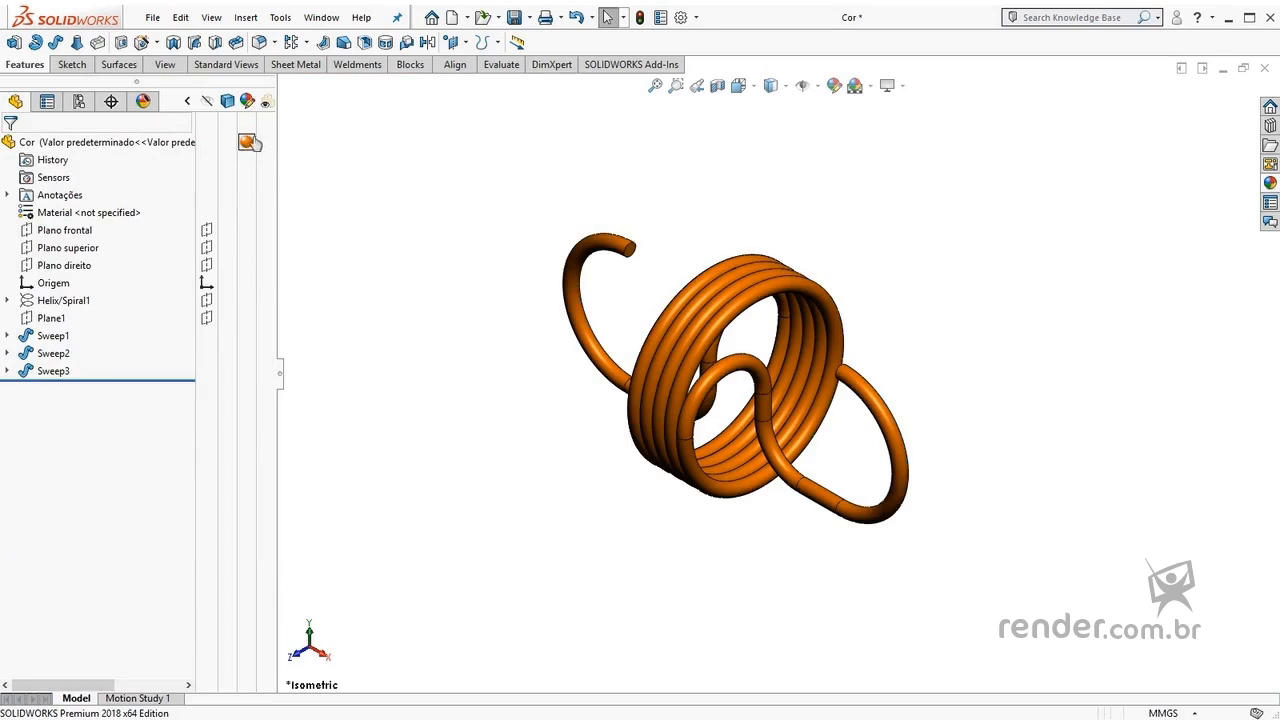
pyautogui.moveTo(243, 152)
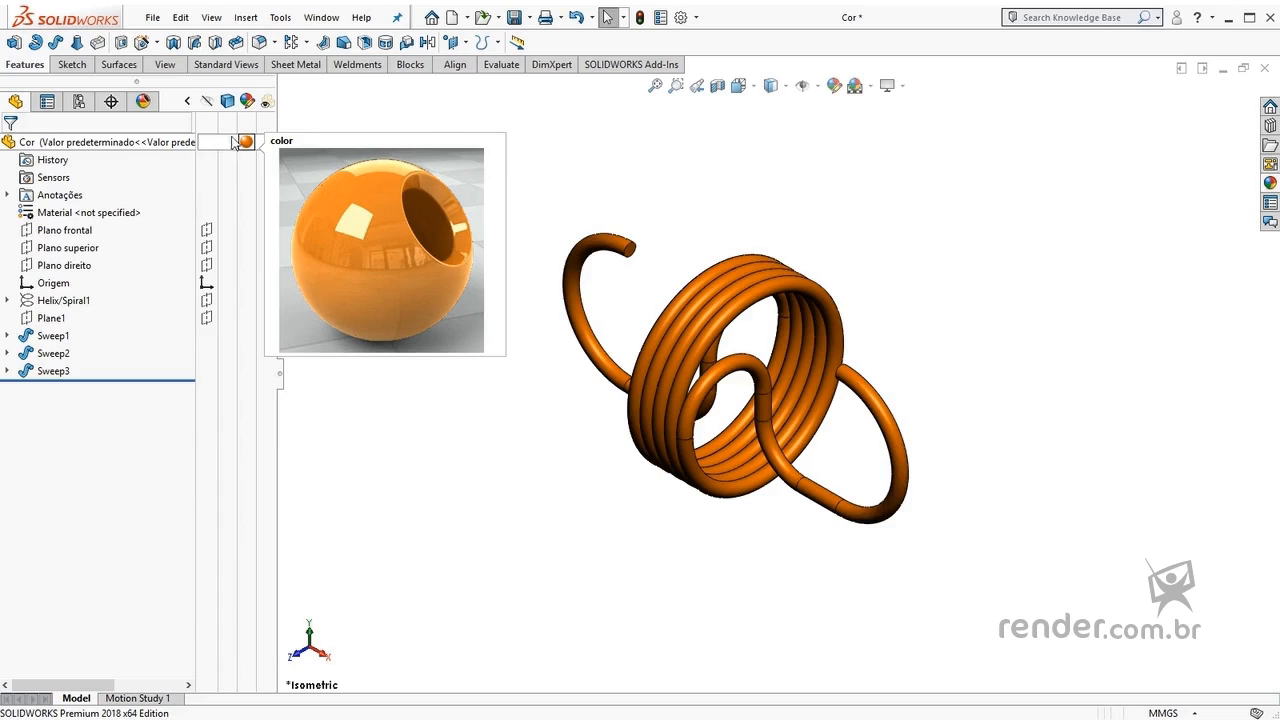
pyautogui.click(187, 101)
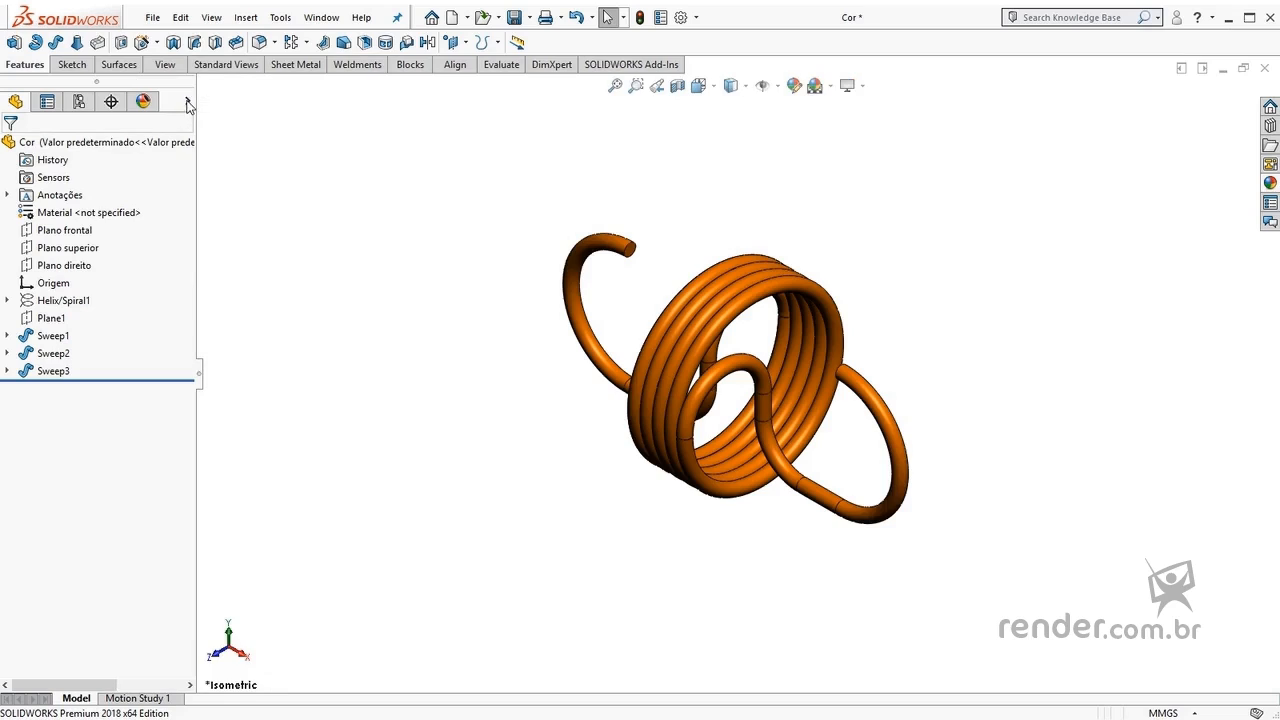
pyautogui.rightClick(95, 146)
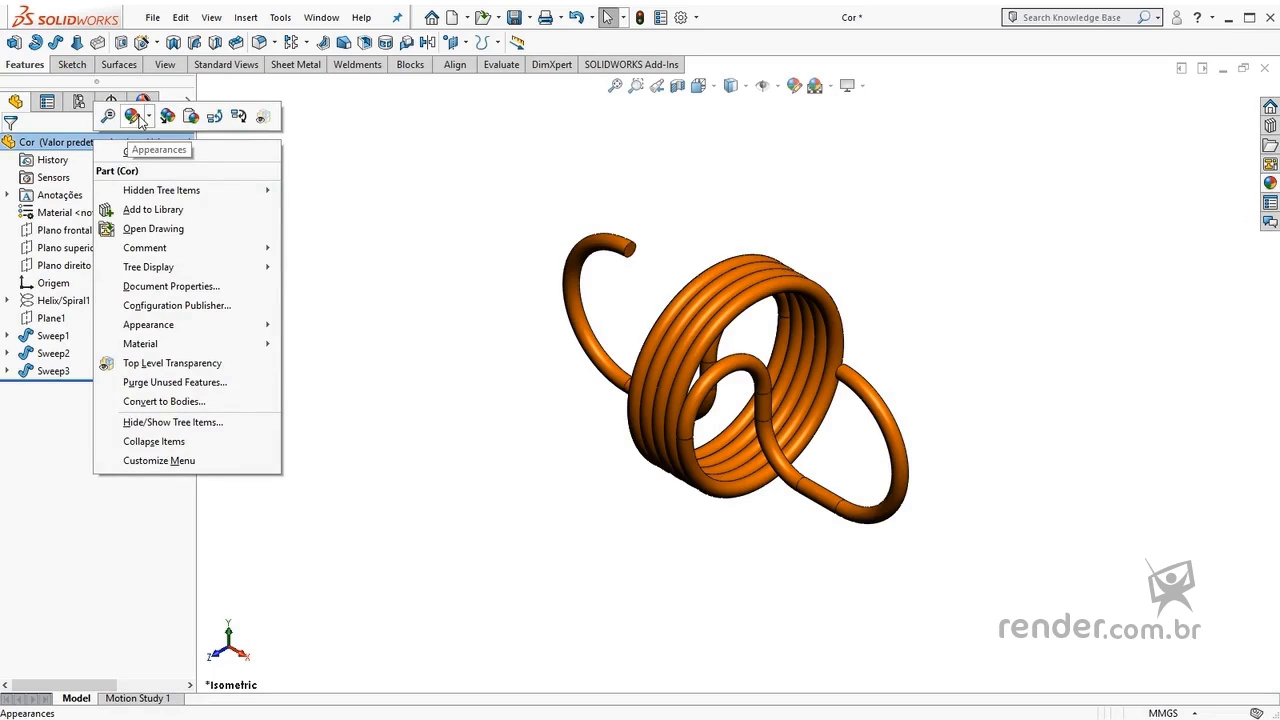
pyautogui.click(344, 160)
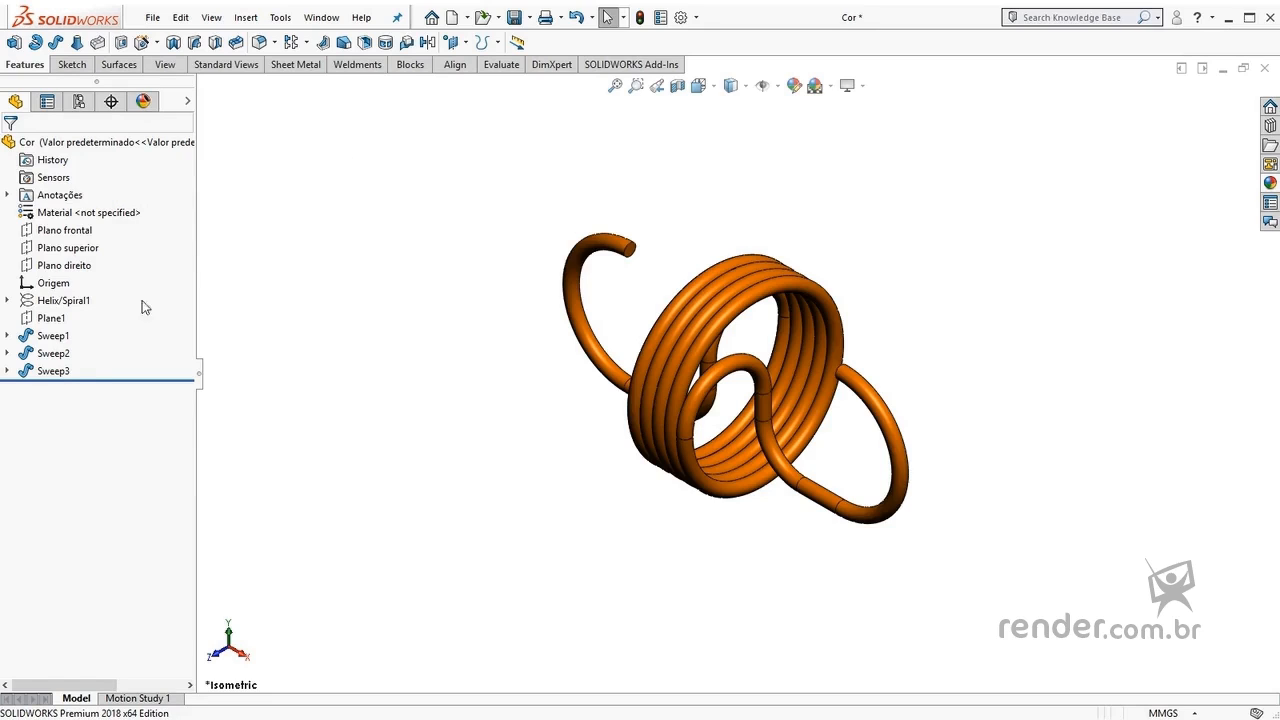
pyautogui.click(52, 336)
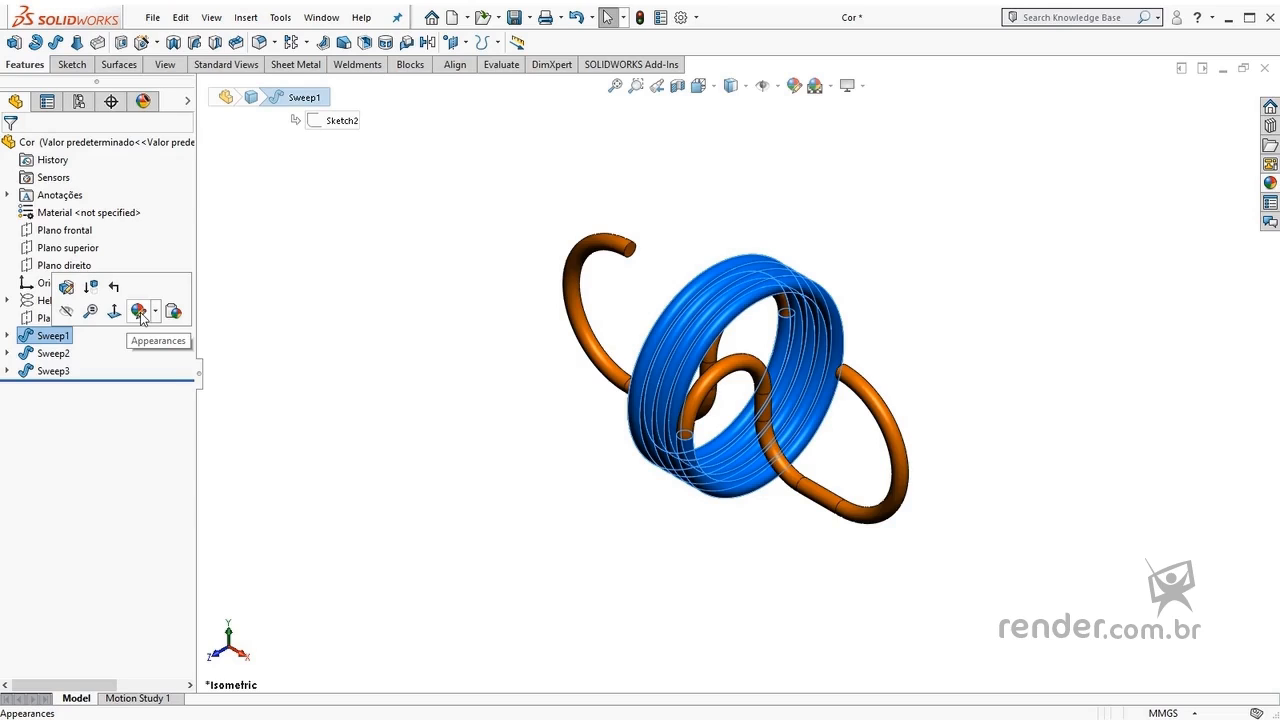
pyautogui.click(285, 335)
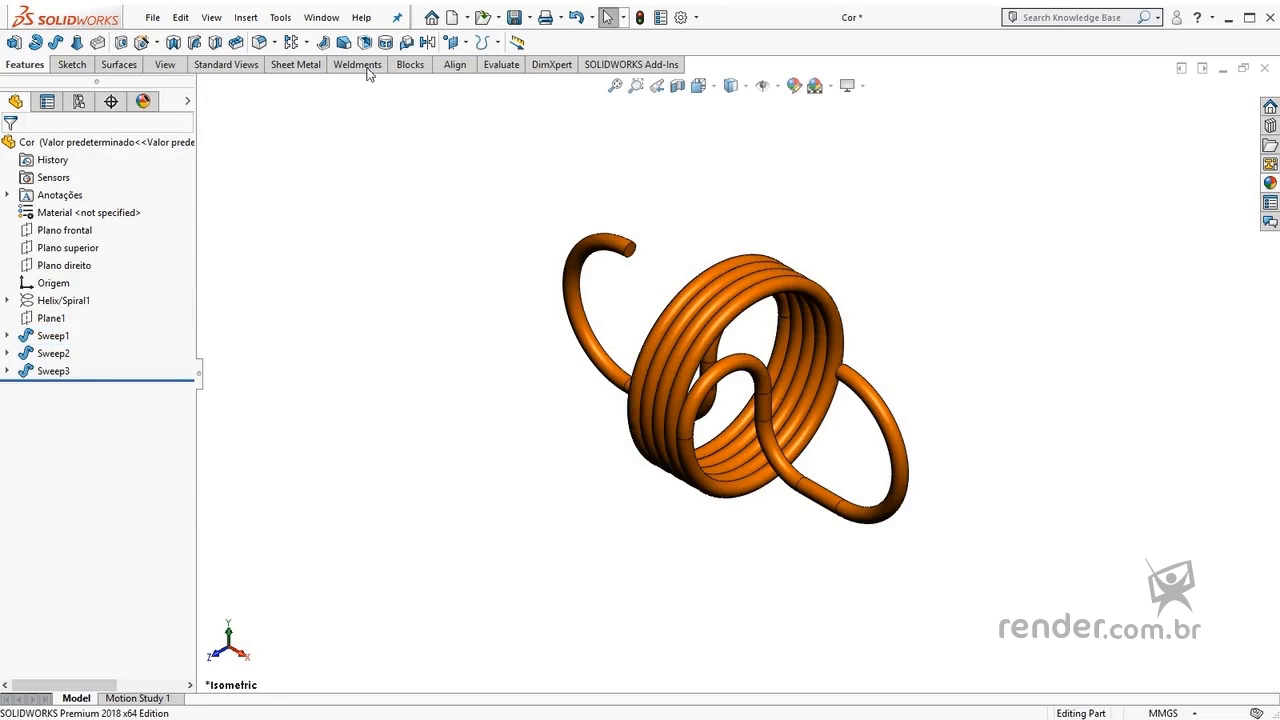
# Step: Switch to the Textura part and pin the appearances, scenes and decals library open
pyautogui.click(316, 24)
pyautogui.click(353, 221)
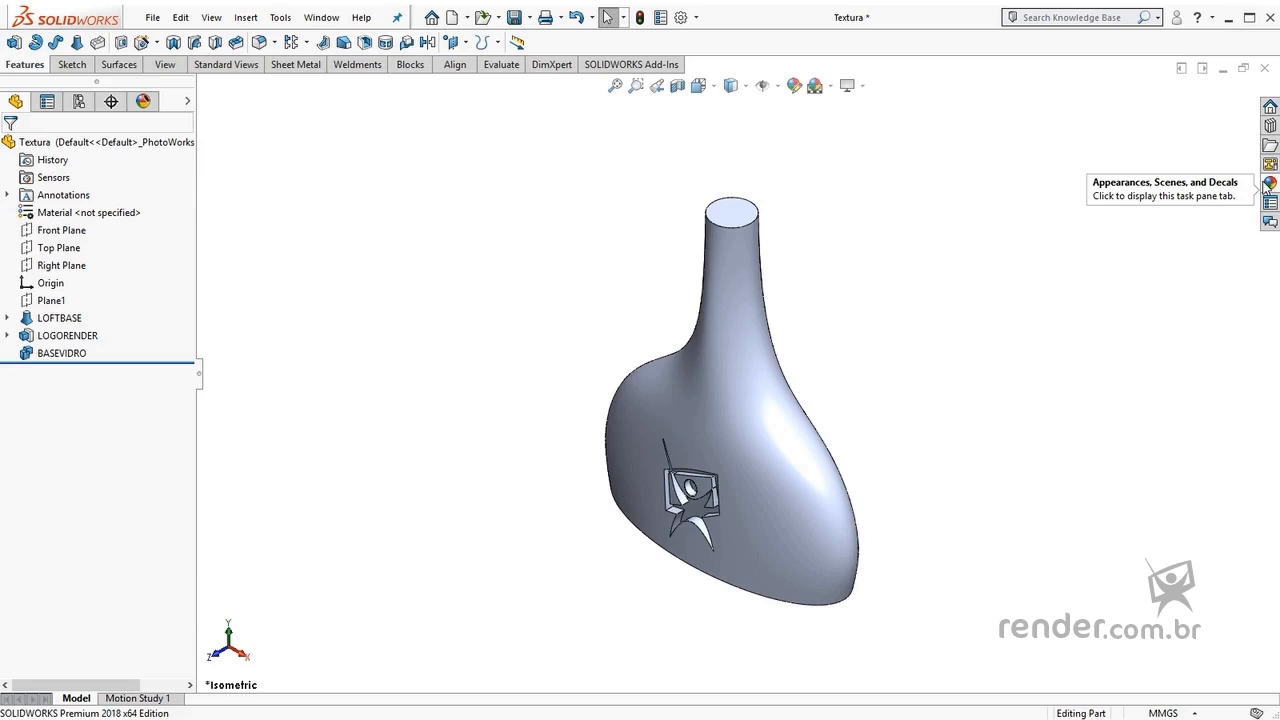
pyautogui.click(1268, 186)
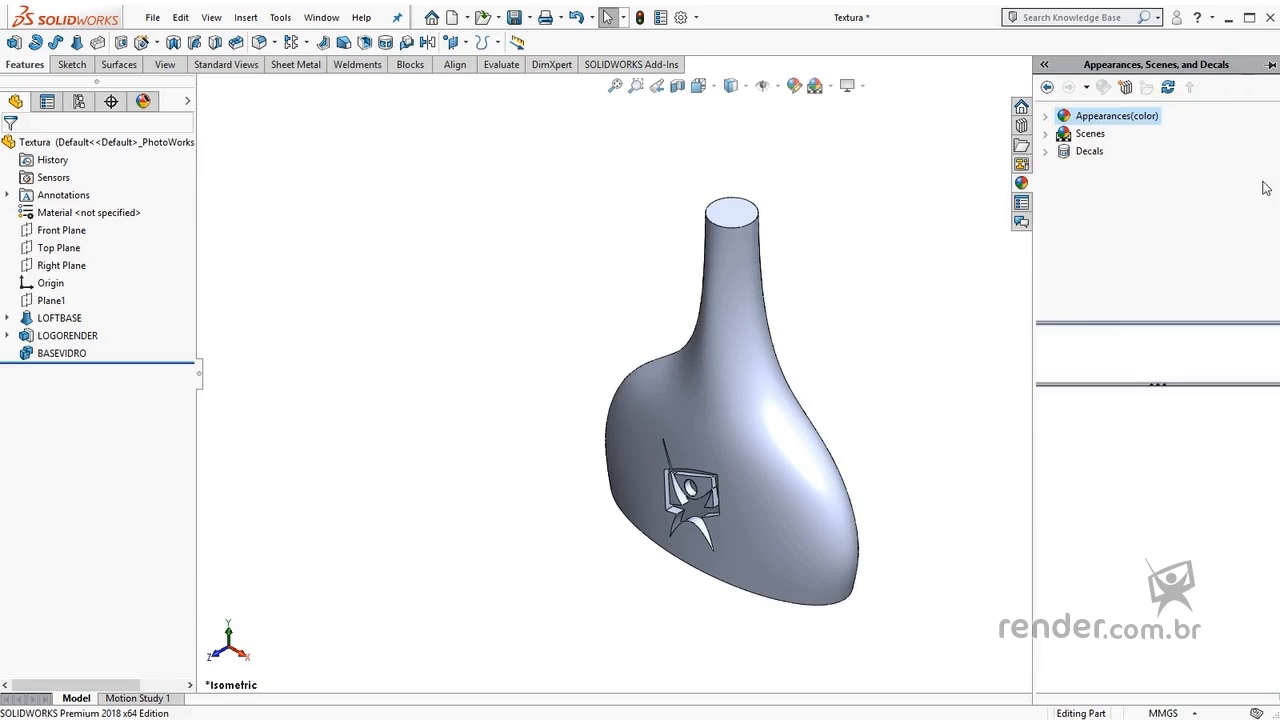
pyautogui.click(1270, 66)
# Step: Apply the translucent plastic appearance from the Clear Plastic category to the entire bottle part, and unpin the library
pyautogui.click(1045, 116)
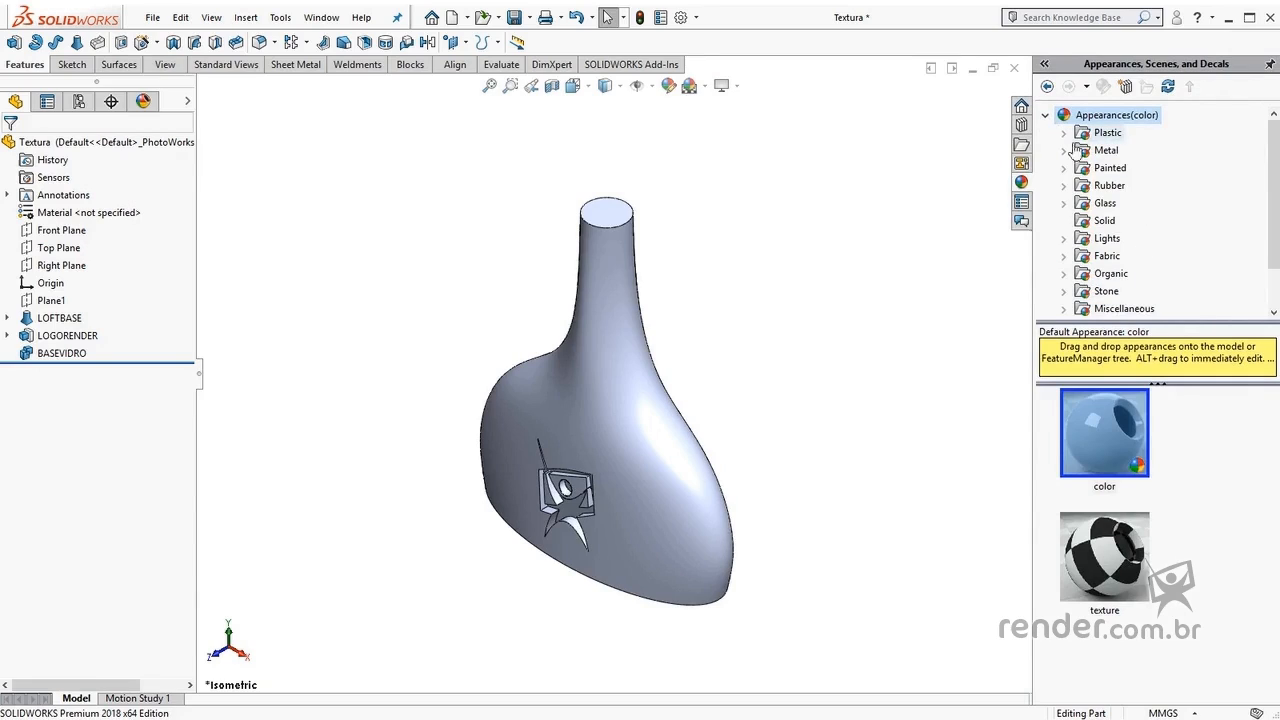
pyautogui.click(1064, 136)
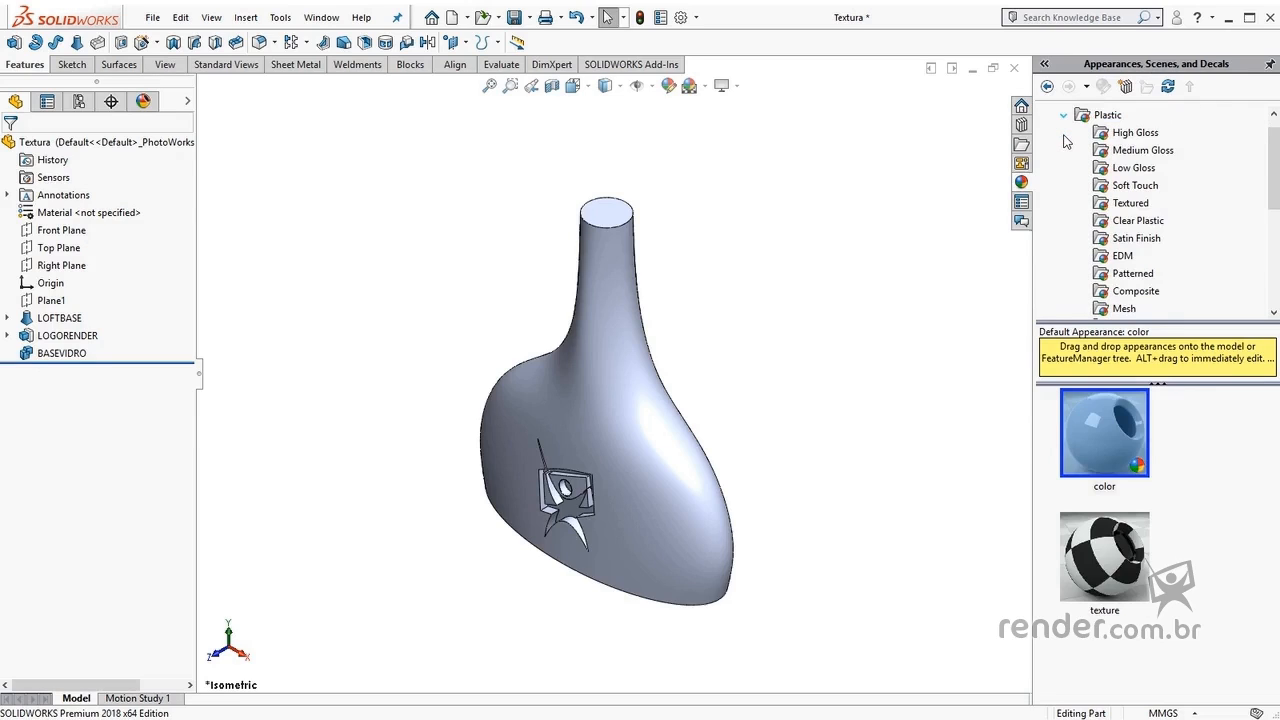
pyautogui.click(1124, 224)
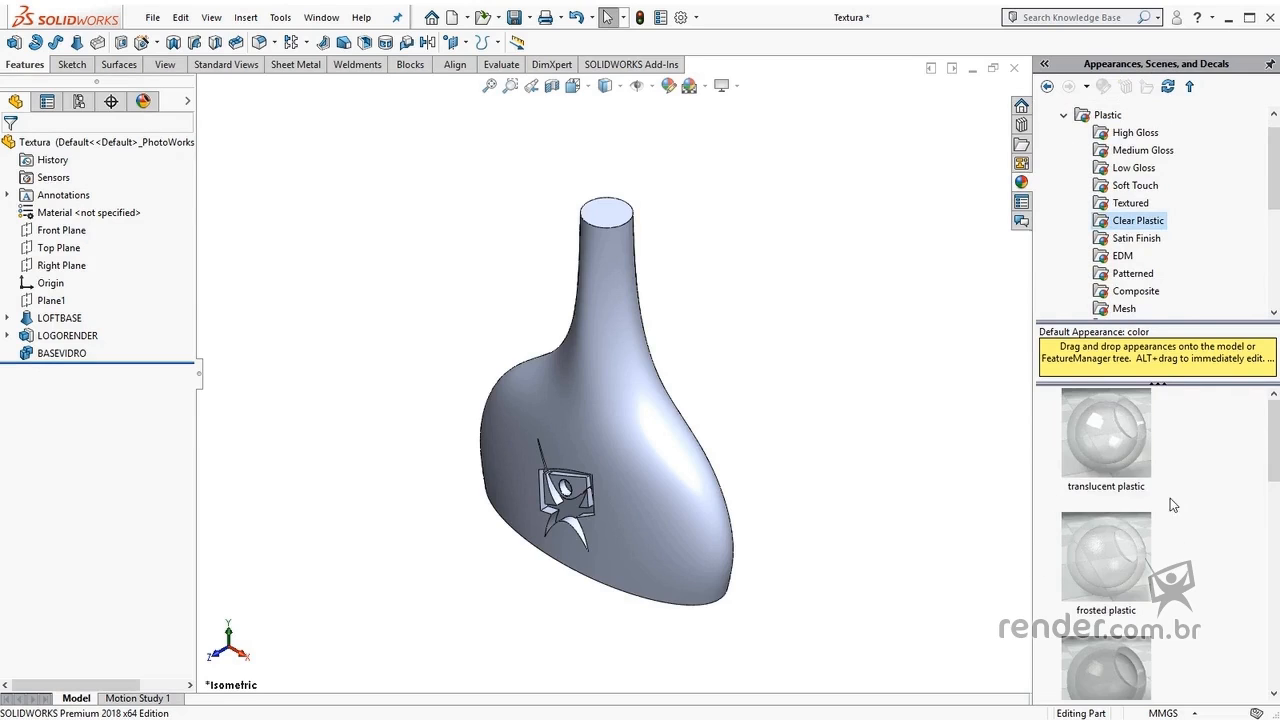
pyautogui.moveTo(1272, 455)
pyautogui.mouseDown()
pyautogui.moveTo(1277, 570)
pyautogui.moveTo(1275, 430)
pyautogui.mouseUp()
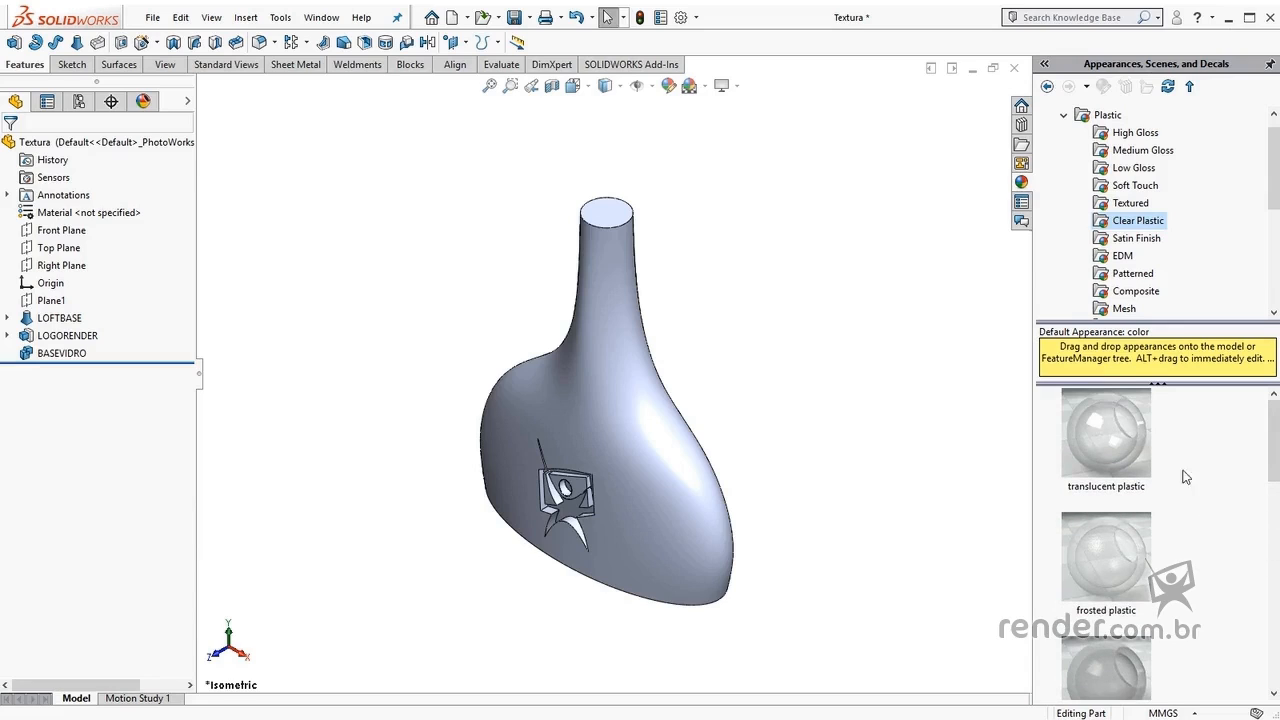
pyautogui.moveTo(1108, 435); pyautogui.dragTo(637, 451)
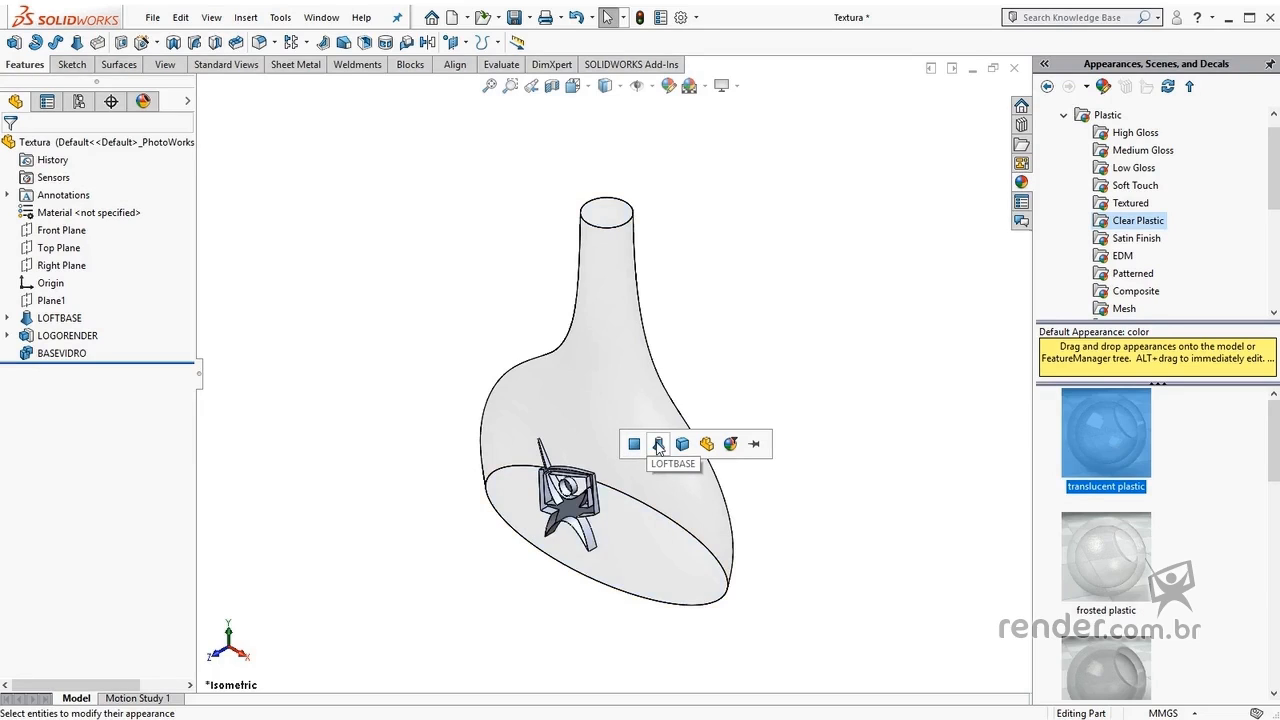
pyautogui.click(707, 444)
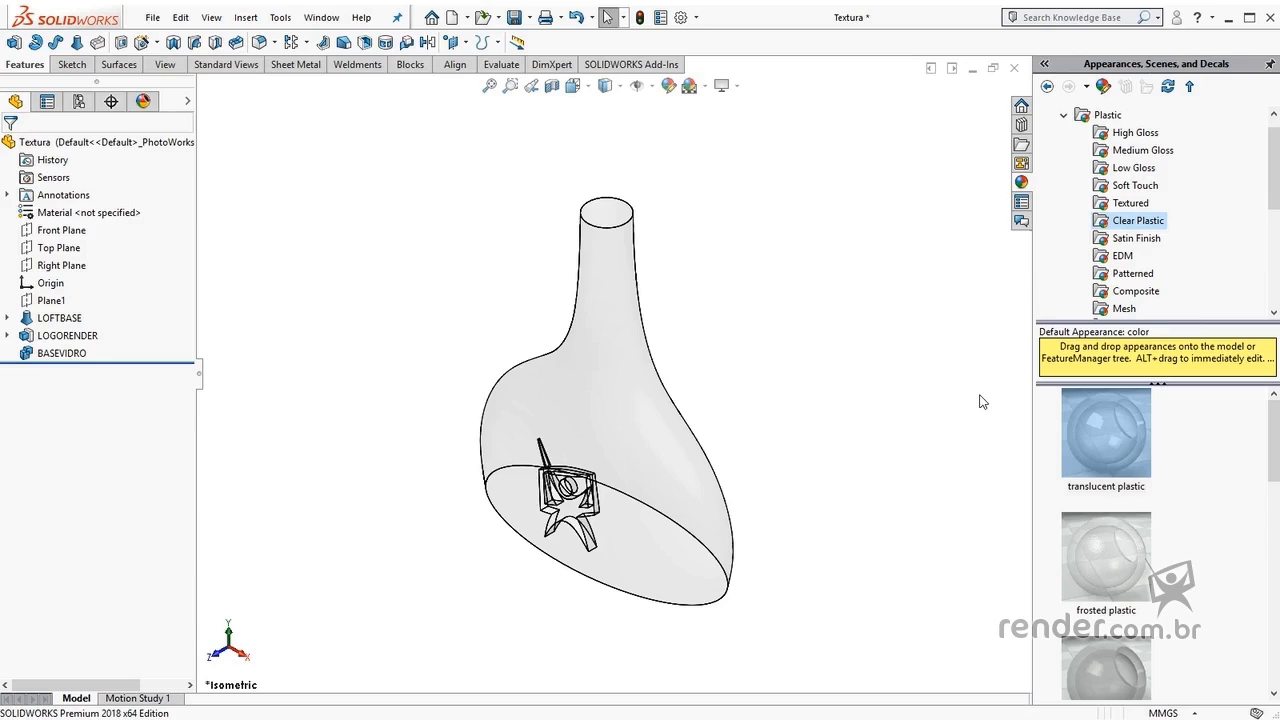
pyautogui.click(1270, 64)
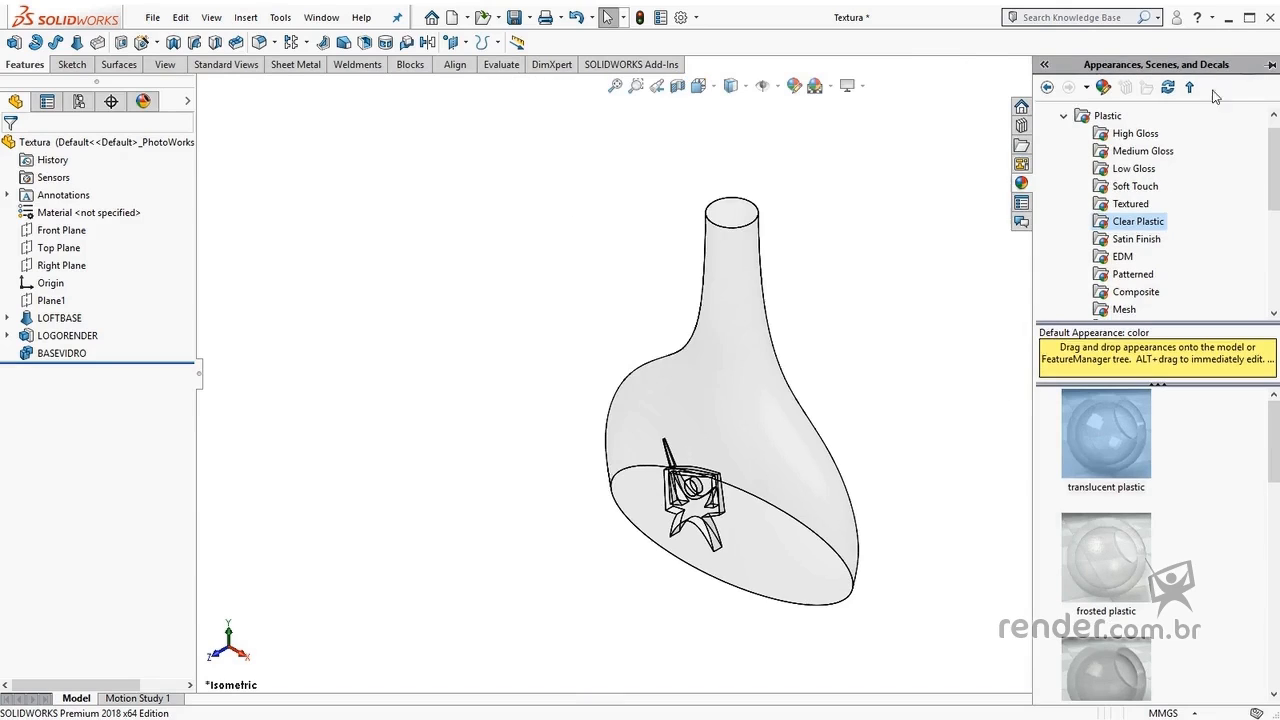
# Step: Switch to the part document named Material and open its material assignment for editing
pyautogui.click(321, 18)
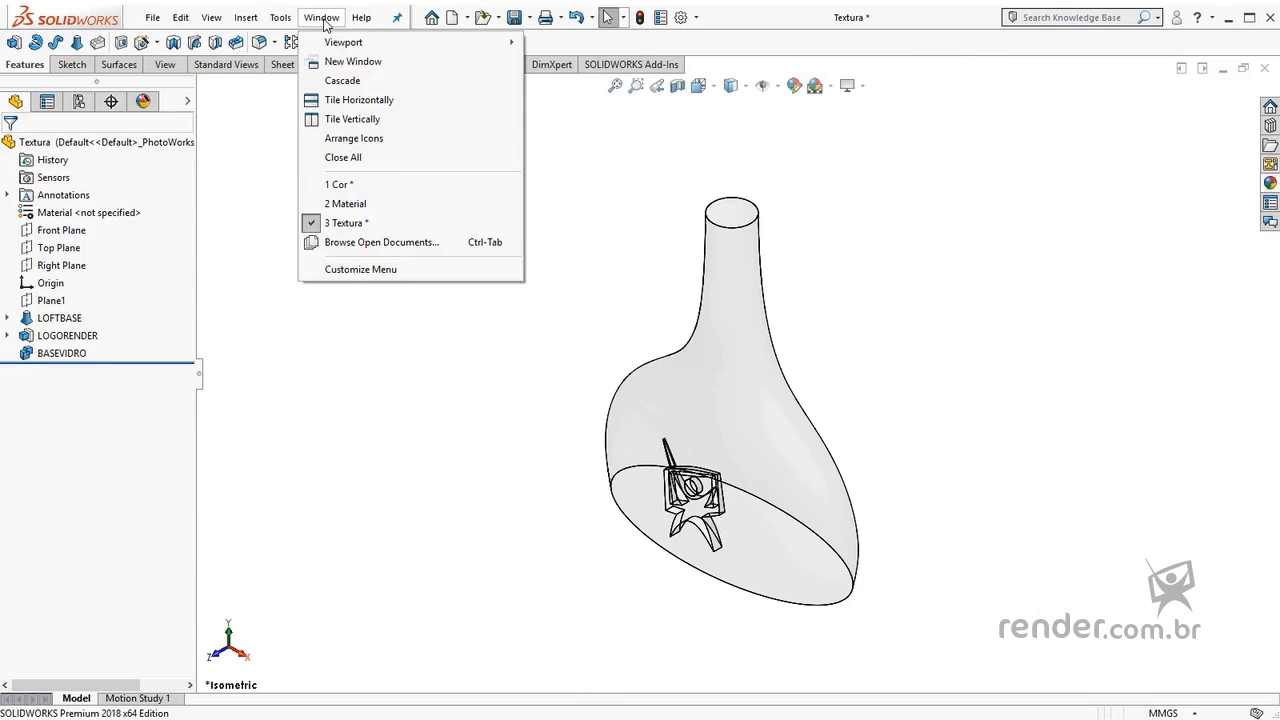
pyautogui.click(360, 204)
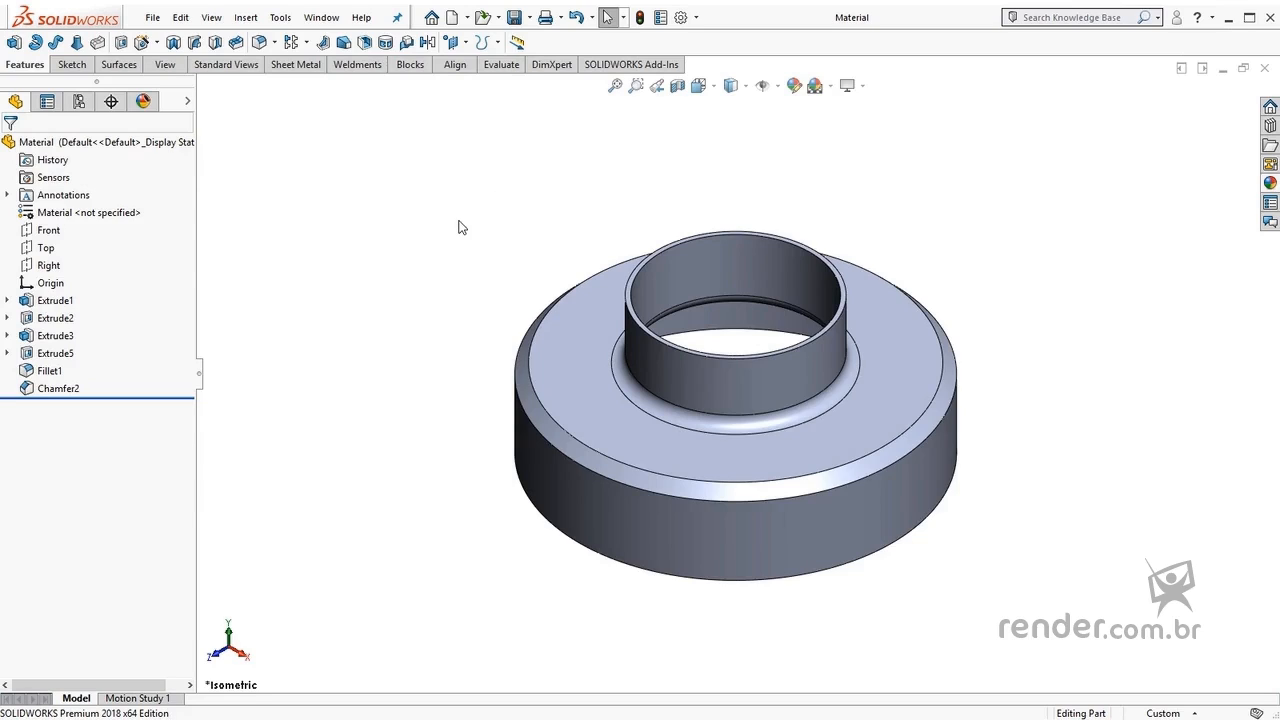
pyautogui.rightClick(104, 221)
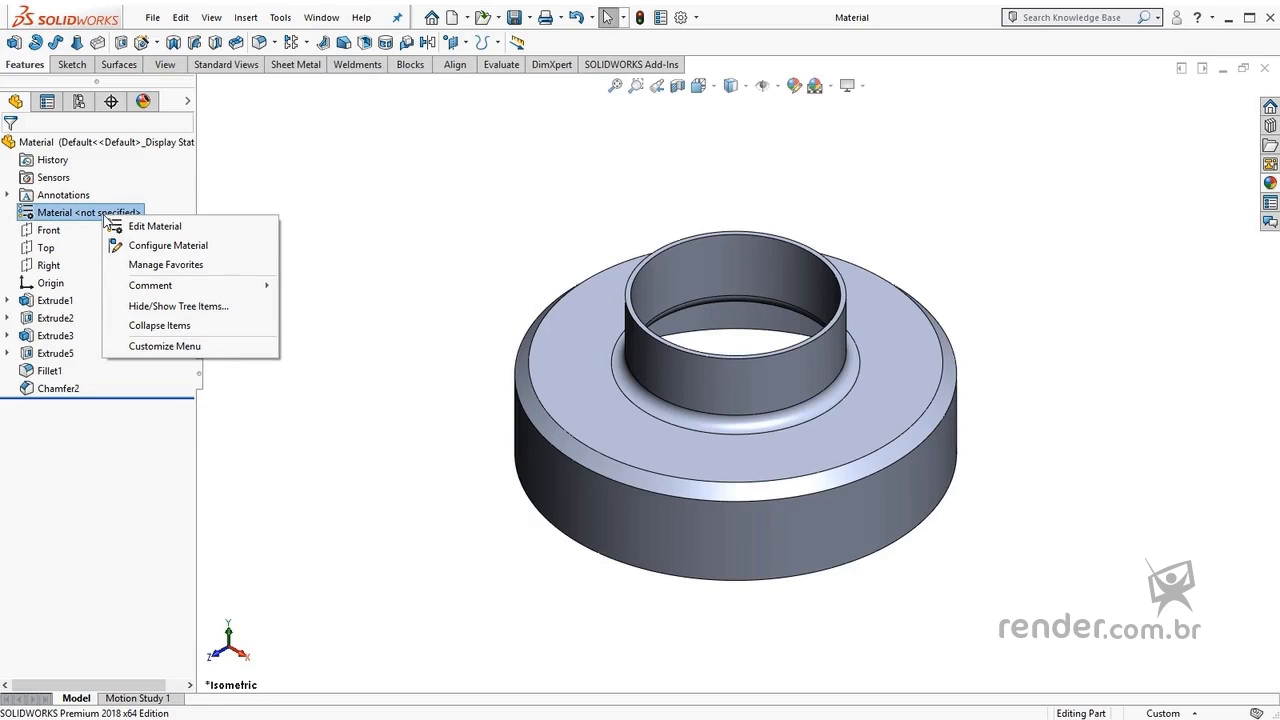
pyautogui.click(193, 232)
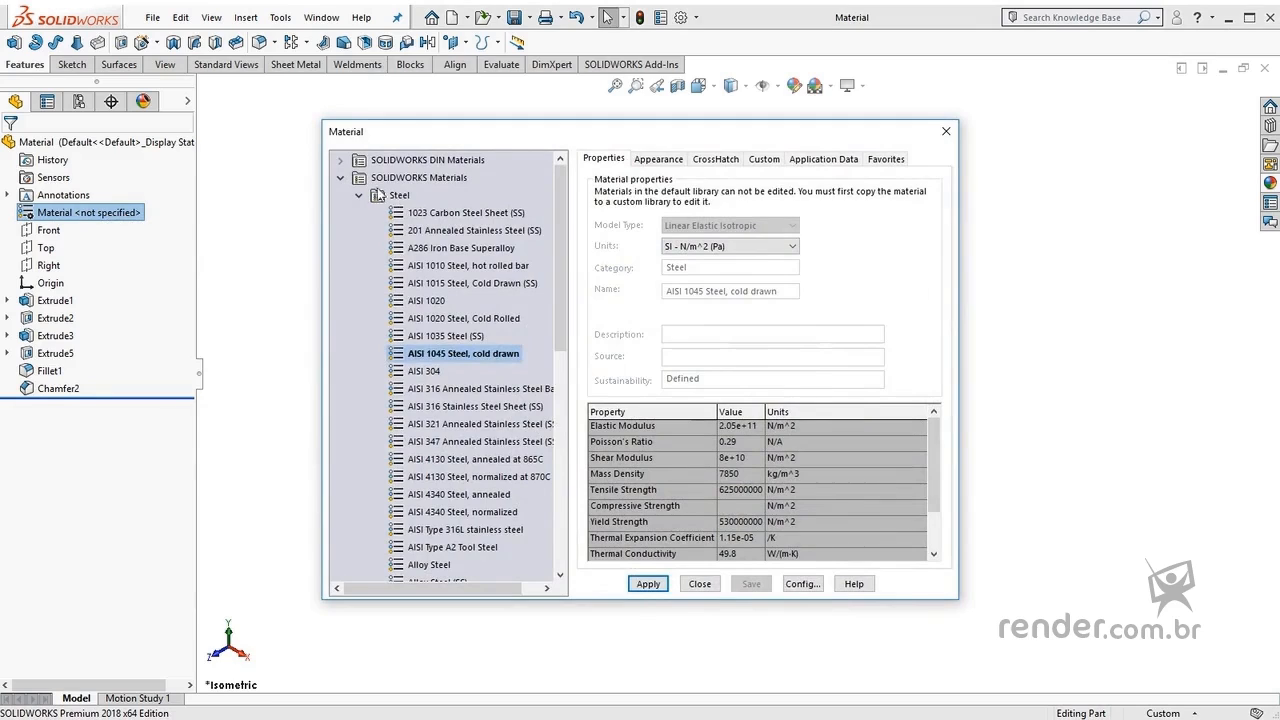
# Step: Browse the SOLIDWORKS and custom material categories and select AISI 1020 Steel, Cold Rolled from the Steel category
pyautogui.click(341, 179)
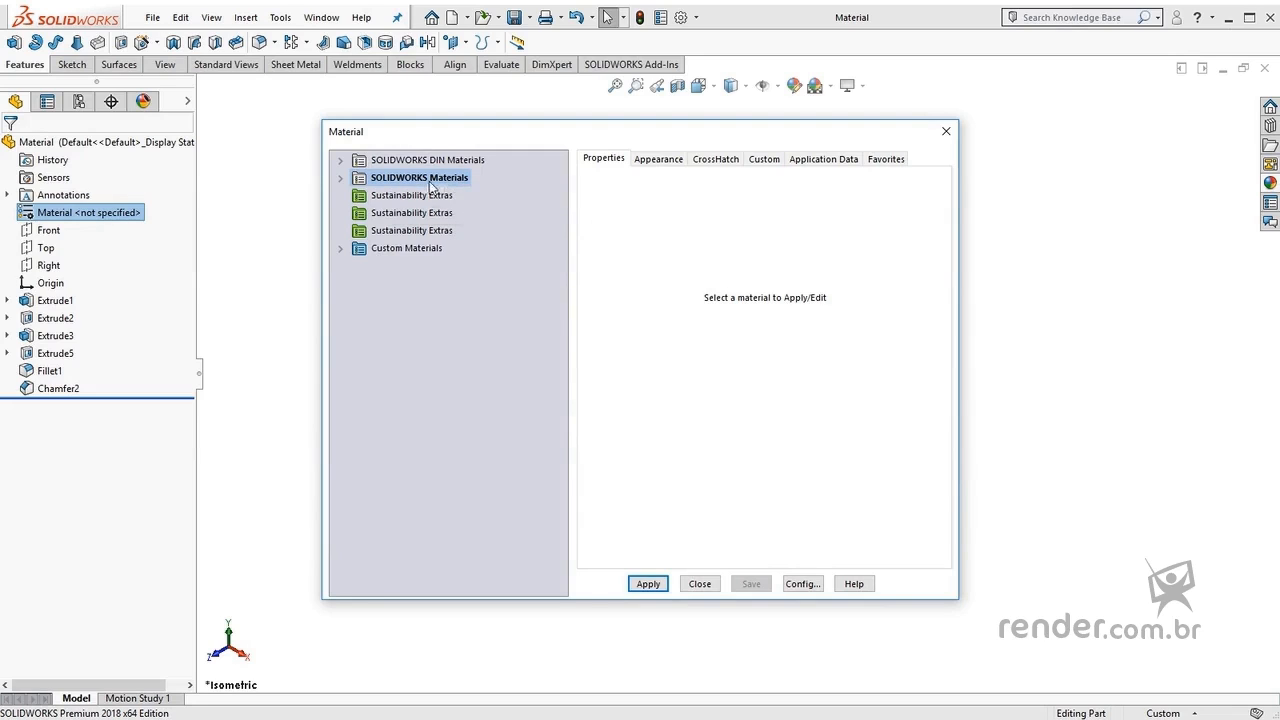
pyautogui.click(341, 178)
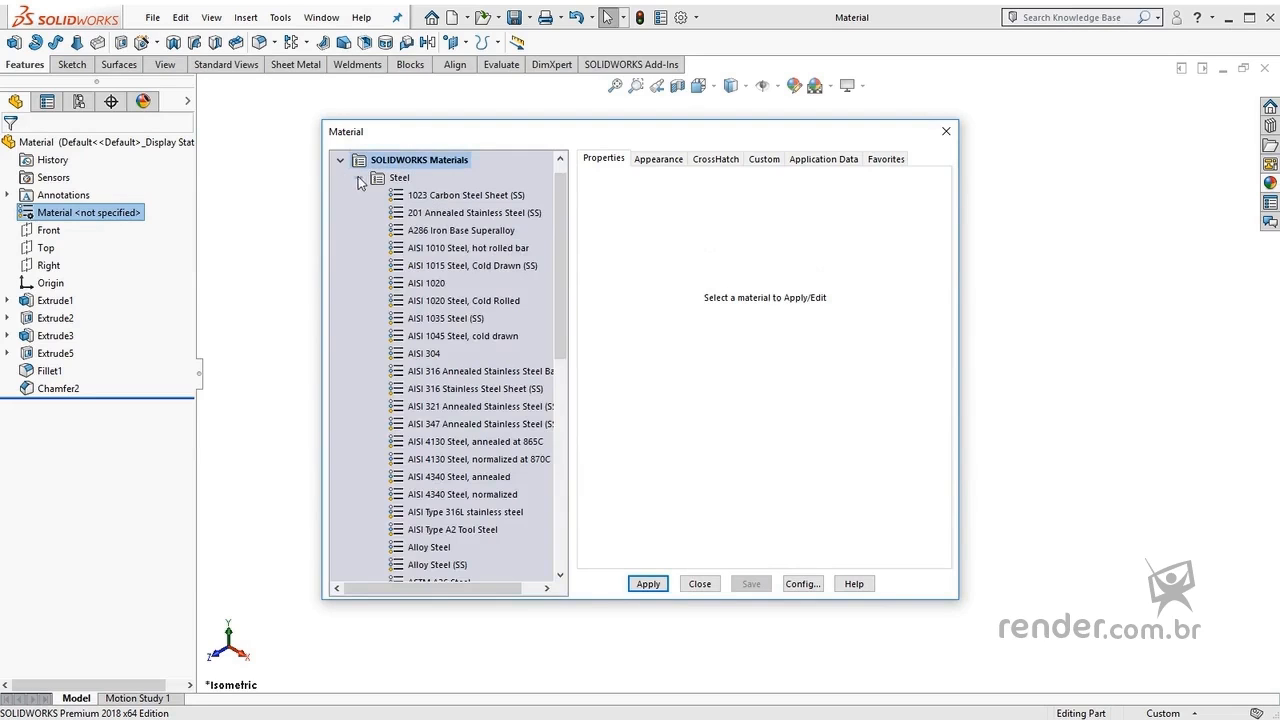
pyautogui.click(358, 178)
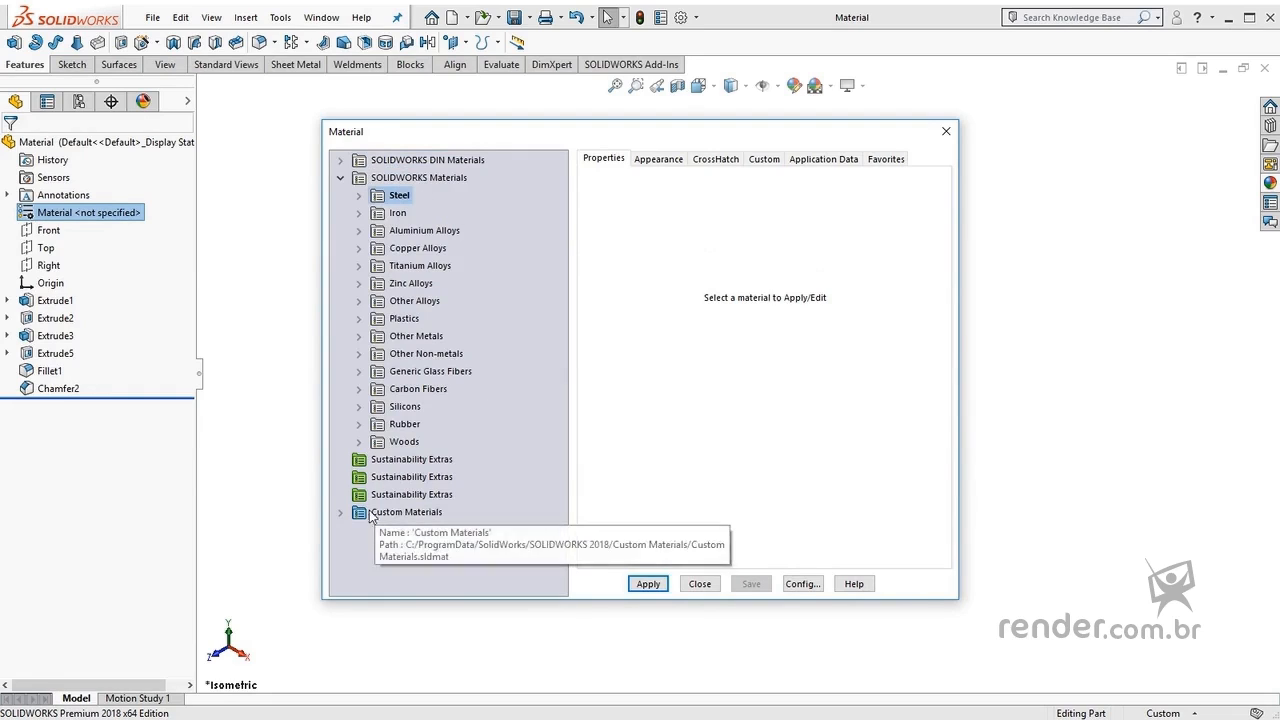
pyautogui.click(340, 512)
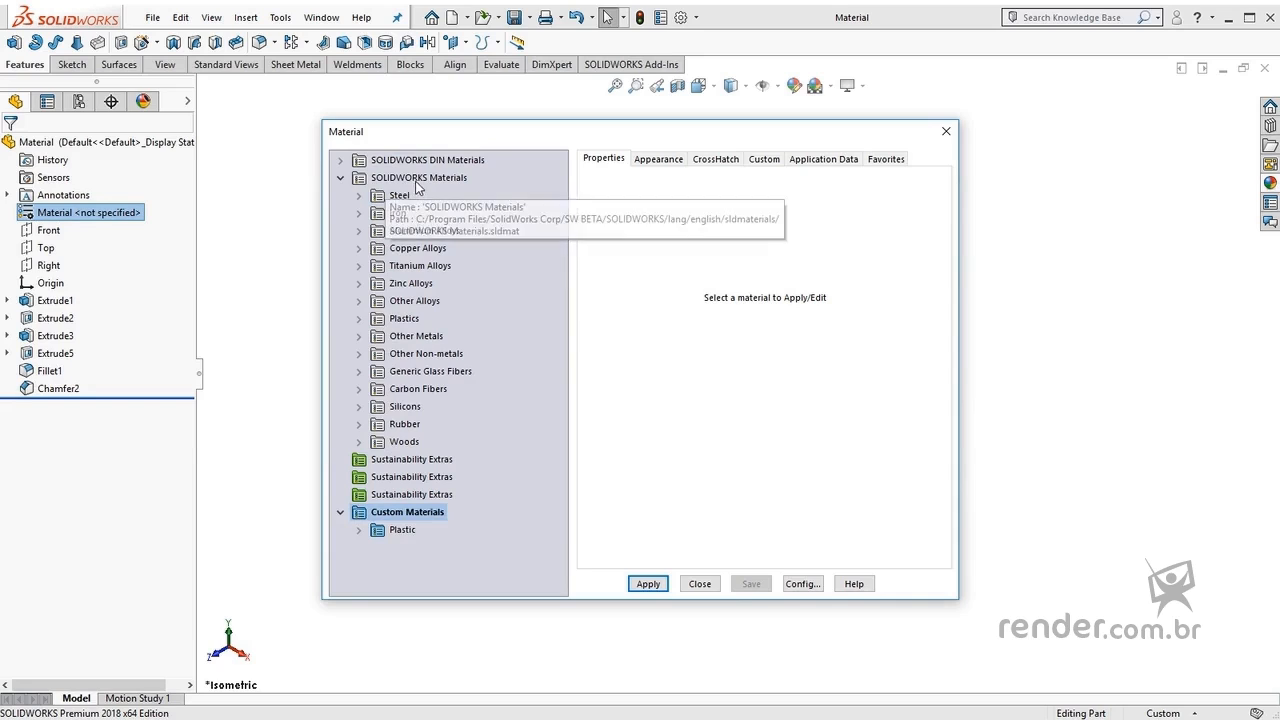
pyautogui.doubleClick(370, 196)
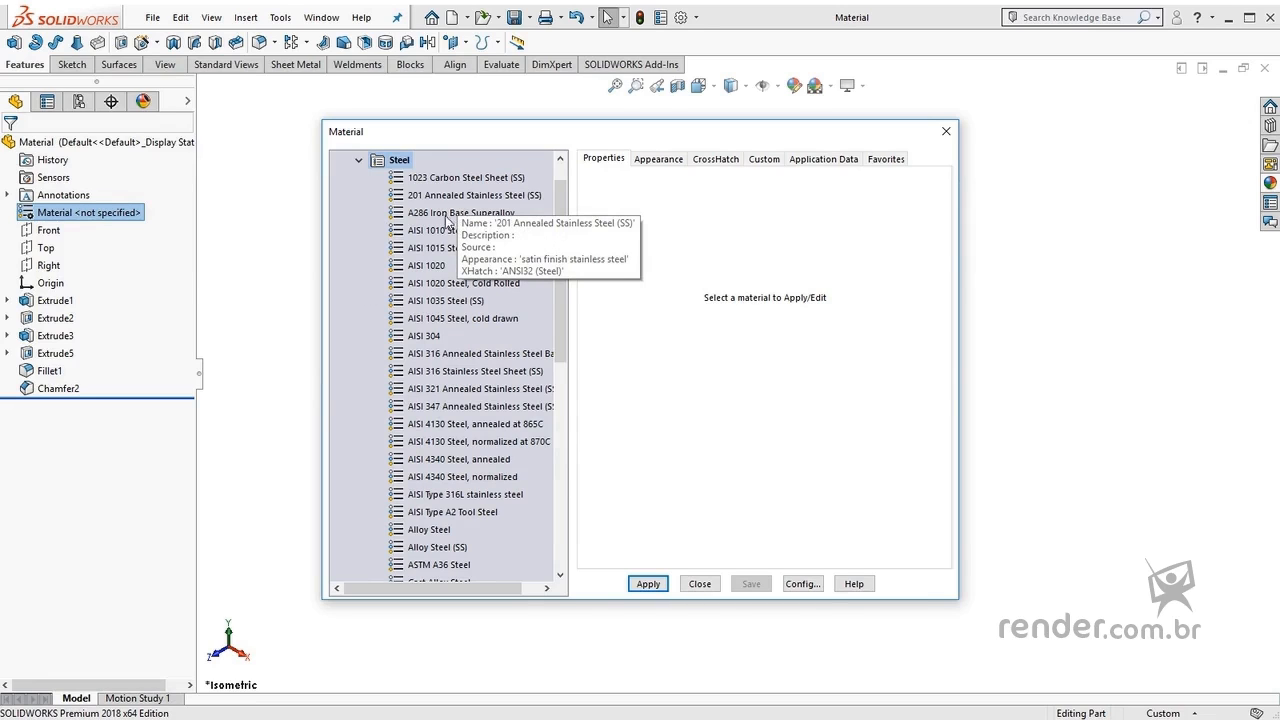
pyautogui.click(424, 284)
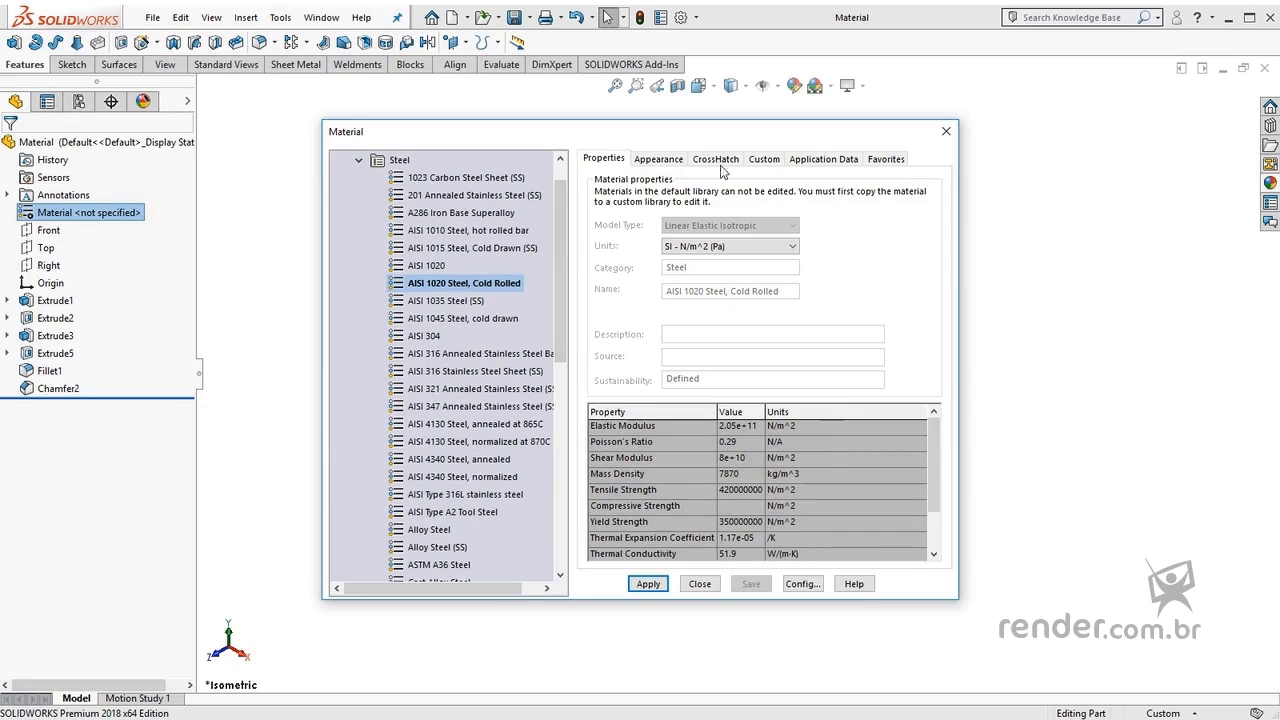
# Step: Review the appearance, crosshatch and favorites settings of AISI 1020 Steel, Cold Rolled
pyautogui.click(656, 161)
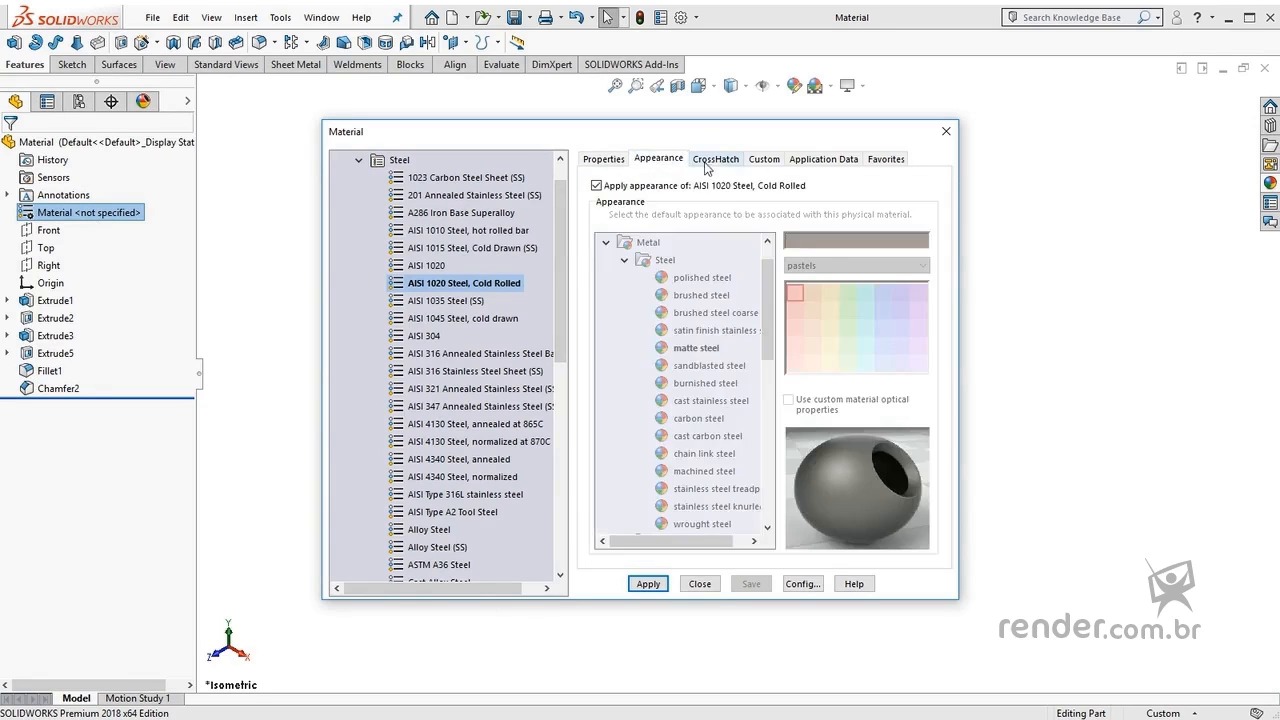
pyautogui.click(708, 161)
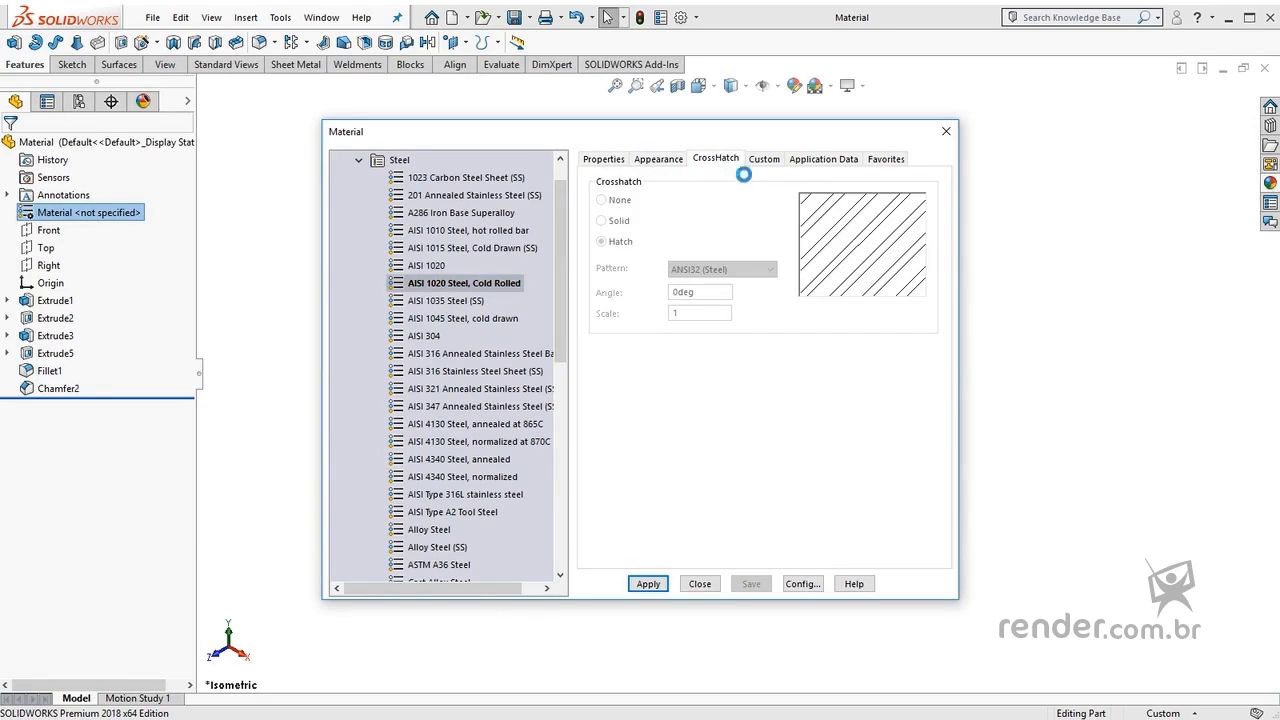
pyautogui.click(885, 160)
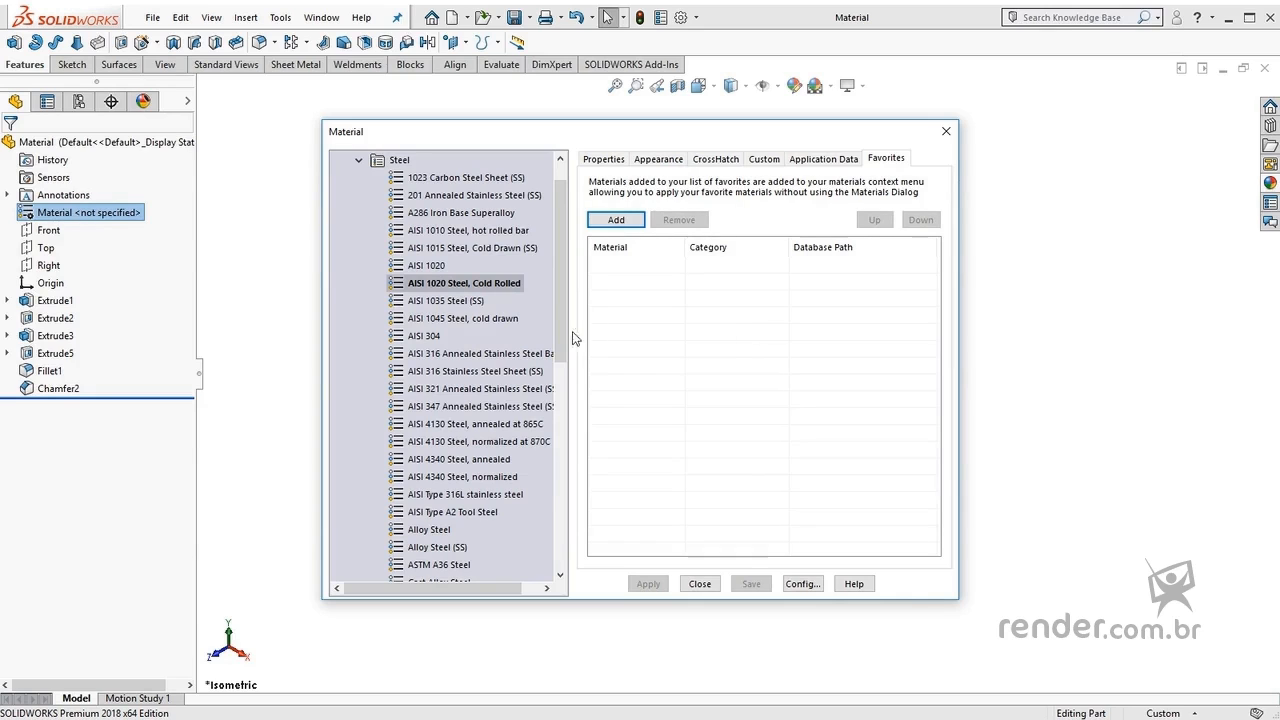
# Step: Apply the AISI 304 steel material to the part and move the Material dialog aside to expose the model
pyautogui.click(431, 341)
pyautogui.click(602, 160)
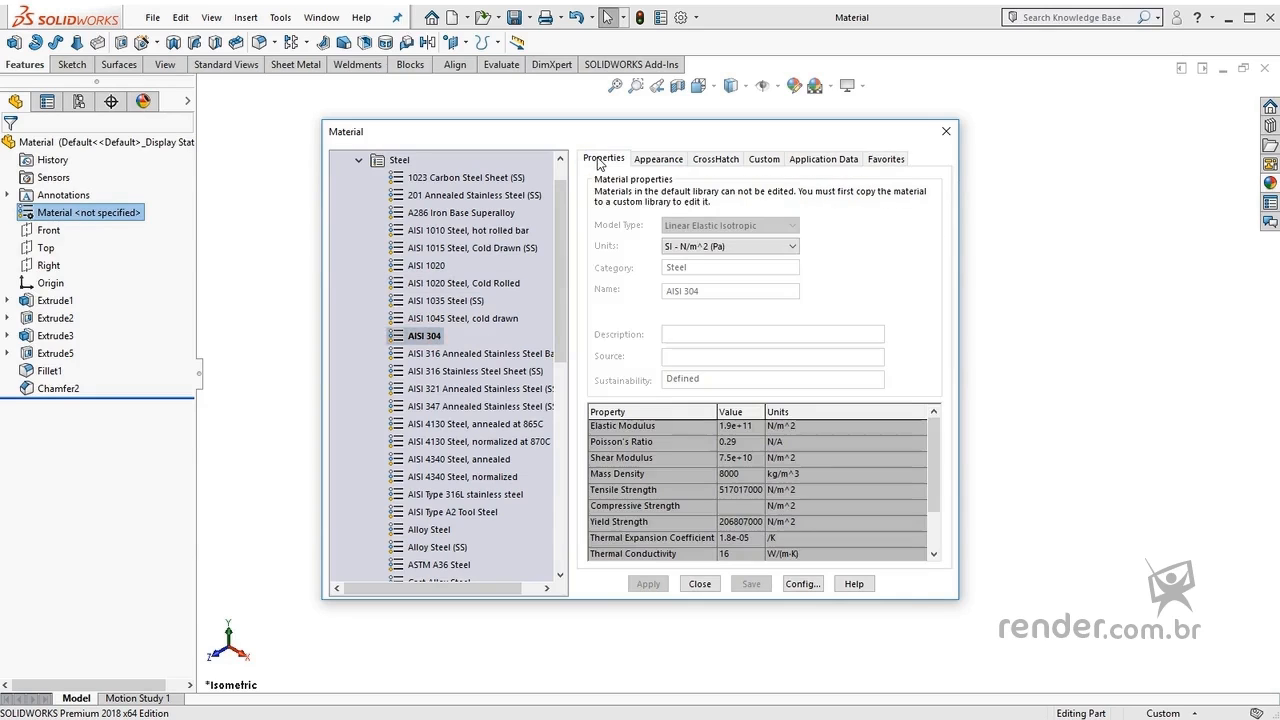
pyautogui.click(648, 583)
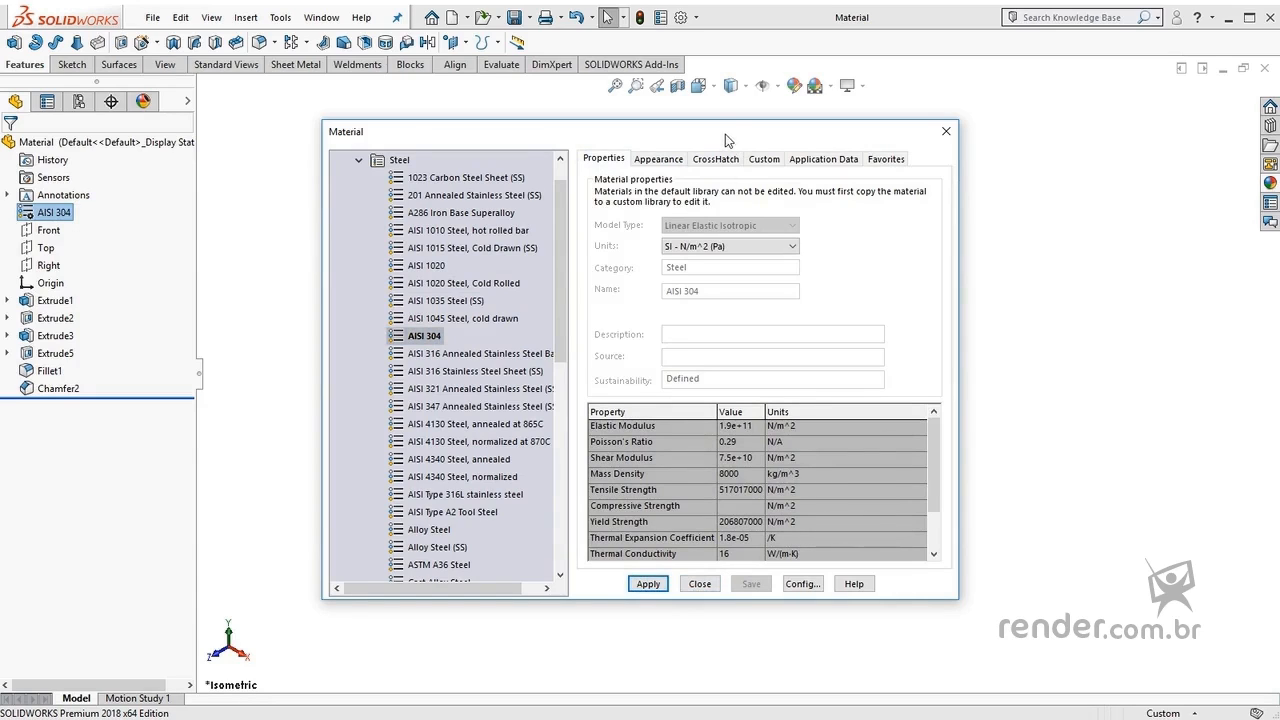
pyautogui.moveTo(725, 134); pyautogui.dragTo(709, 171)
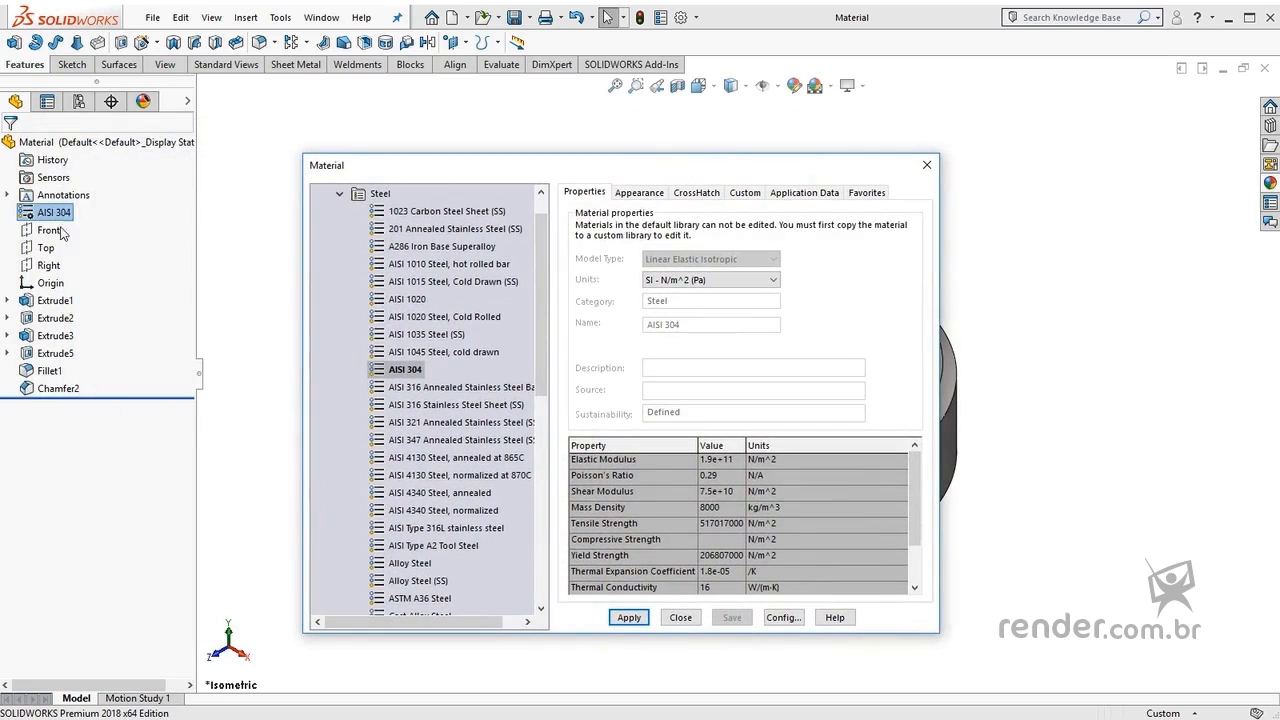
pyautogui.moveTo(414, 166); pyautogui.dragTo(192, 158)
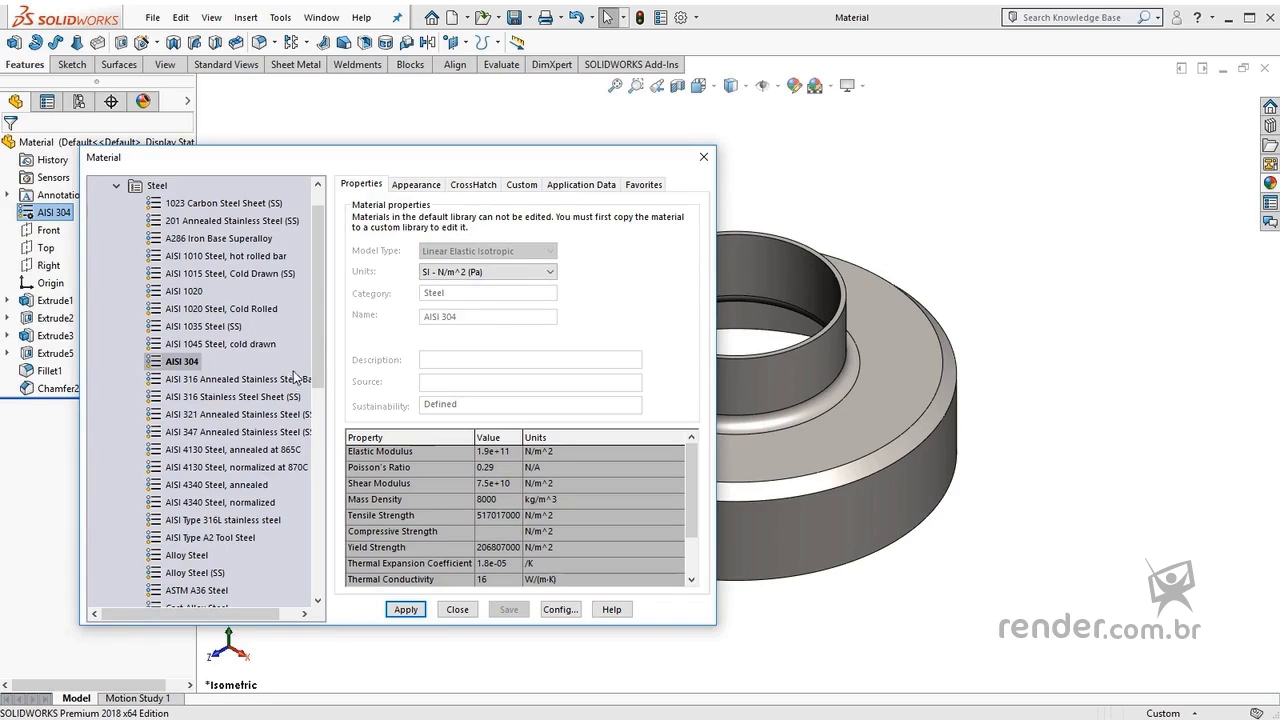
# Step: Change the part's material to ASTM A36 Steel and shift the dialog to uncover the feature tree
pyautogui.click(190, 590)
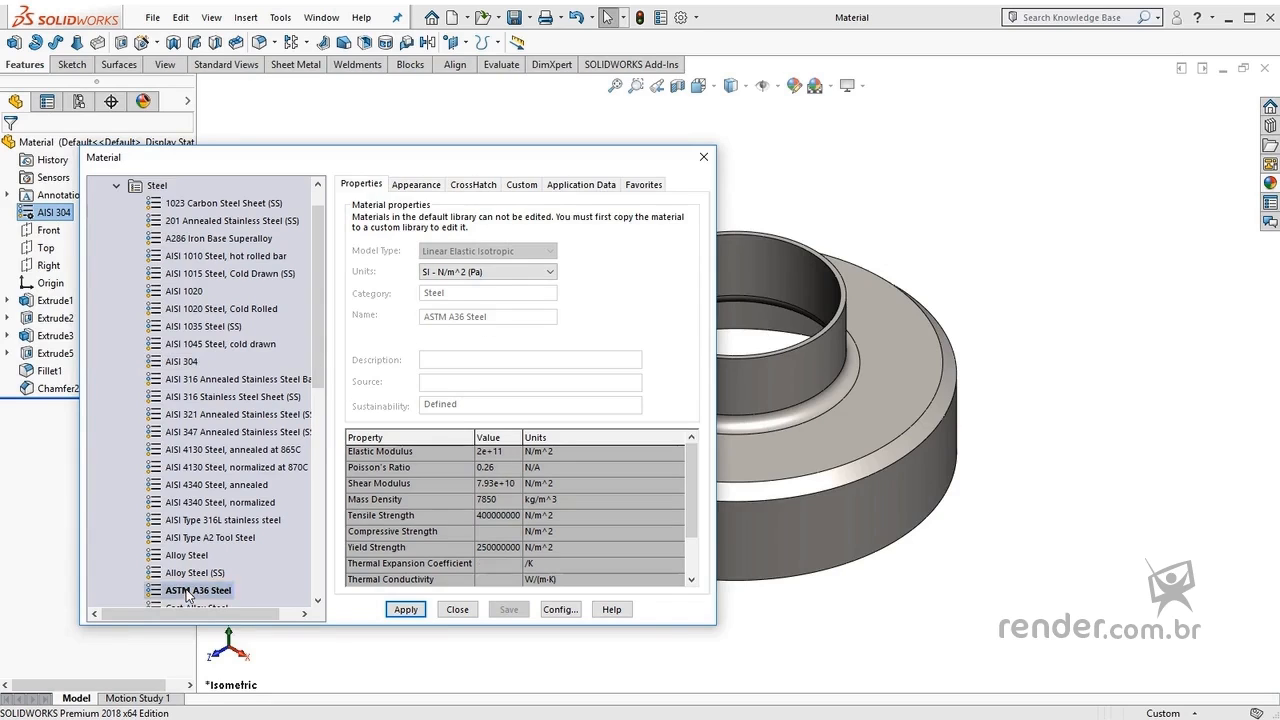
pyautogui.click(399, 613)
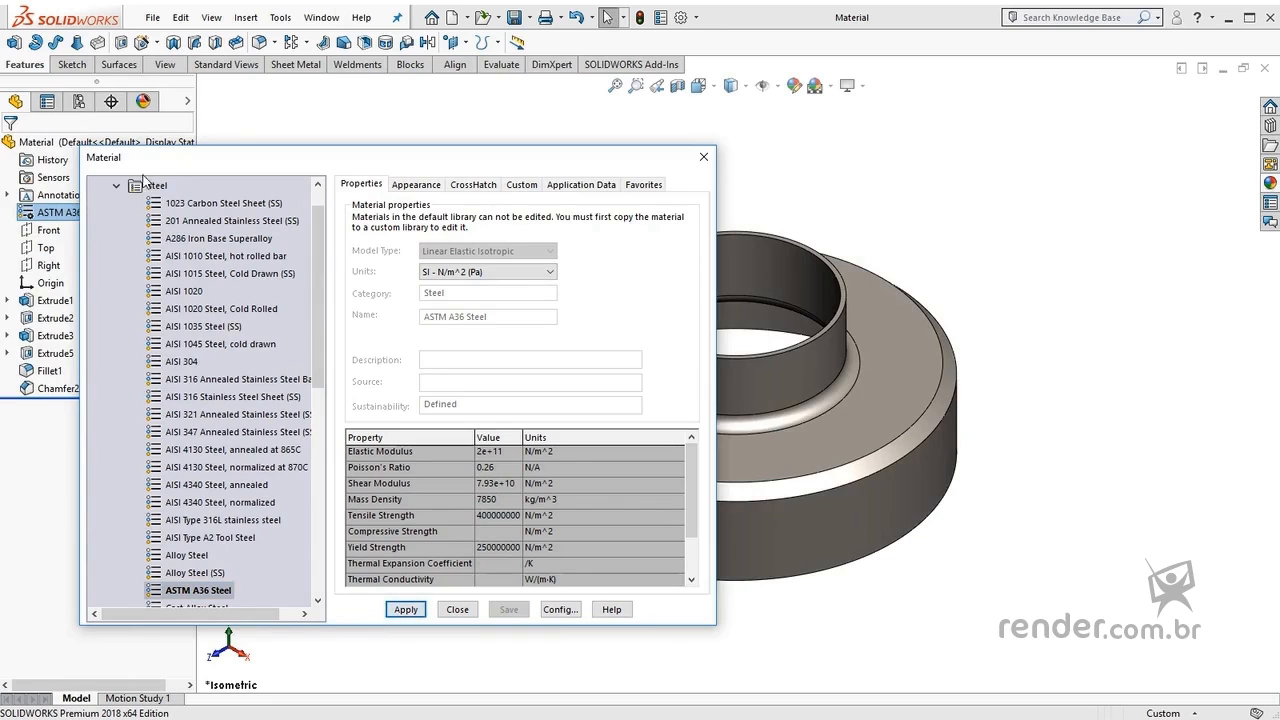
pyautogui.moveTo(147, 163); pyautogui.dragTo(177, 163)
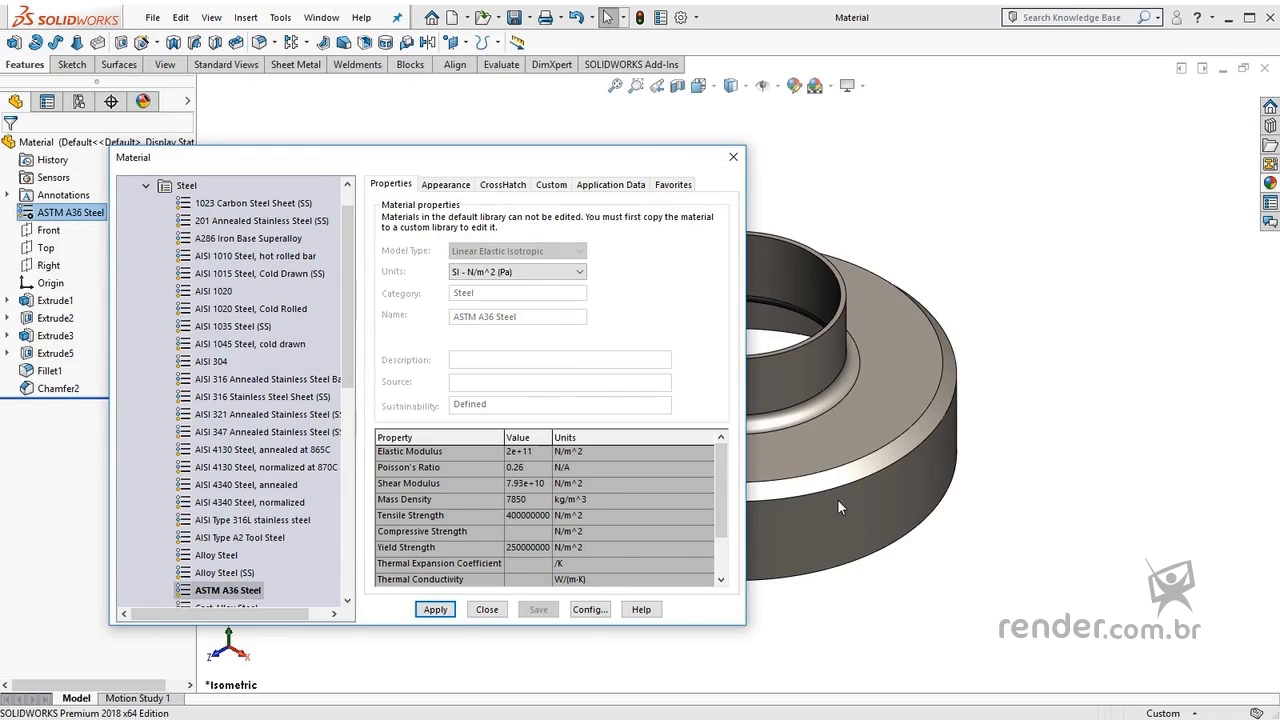
# Step: Assign AISI 1020 from the Steel category as the part's material and close the material library
pyautogui.click(214, 291)
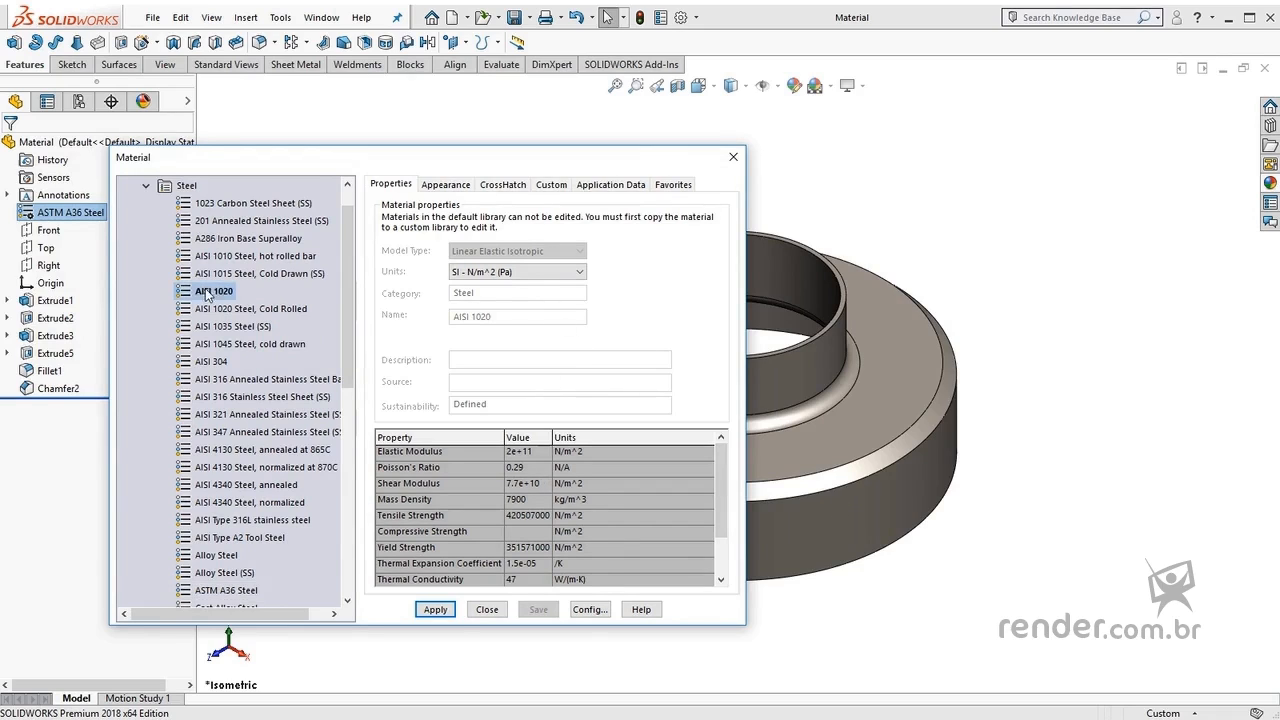
pyautogui.click(435, 609)
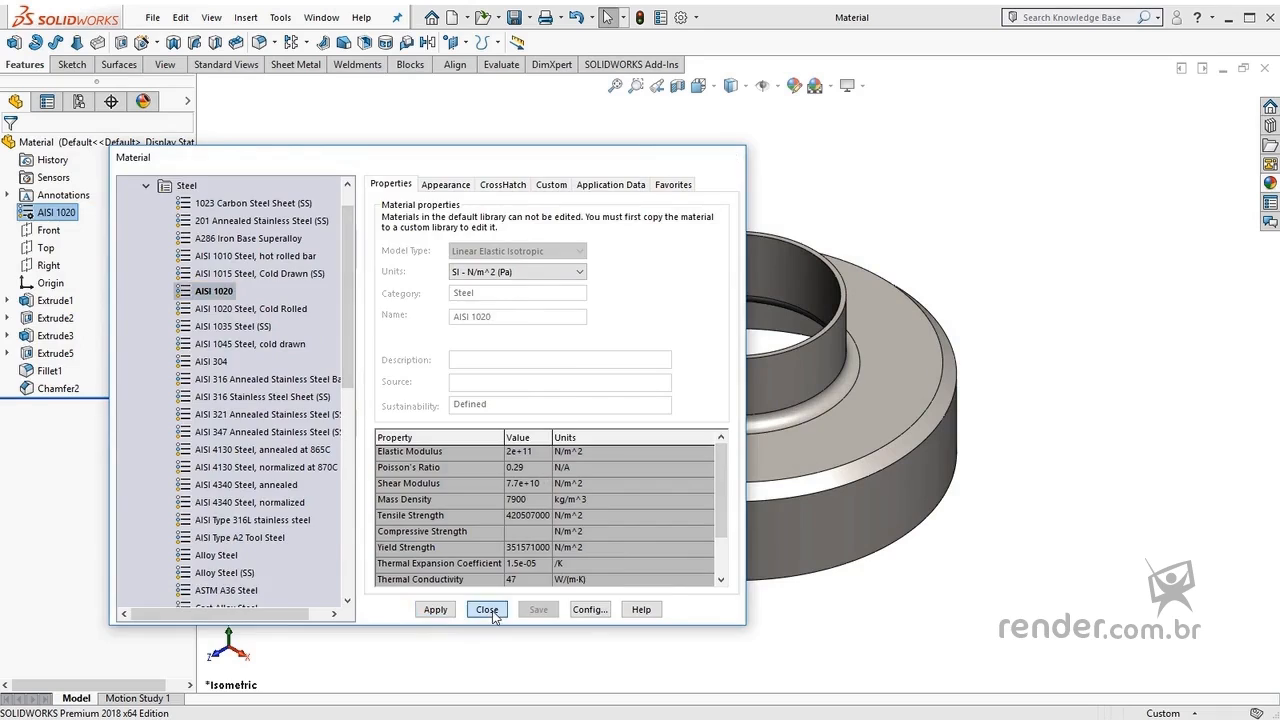
pyautogui.click(487, 609)
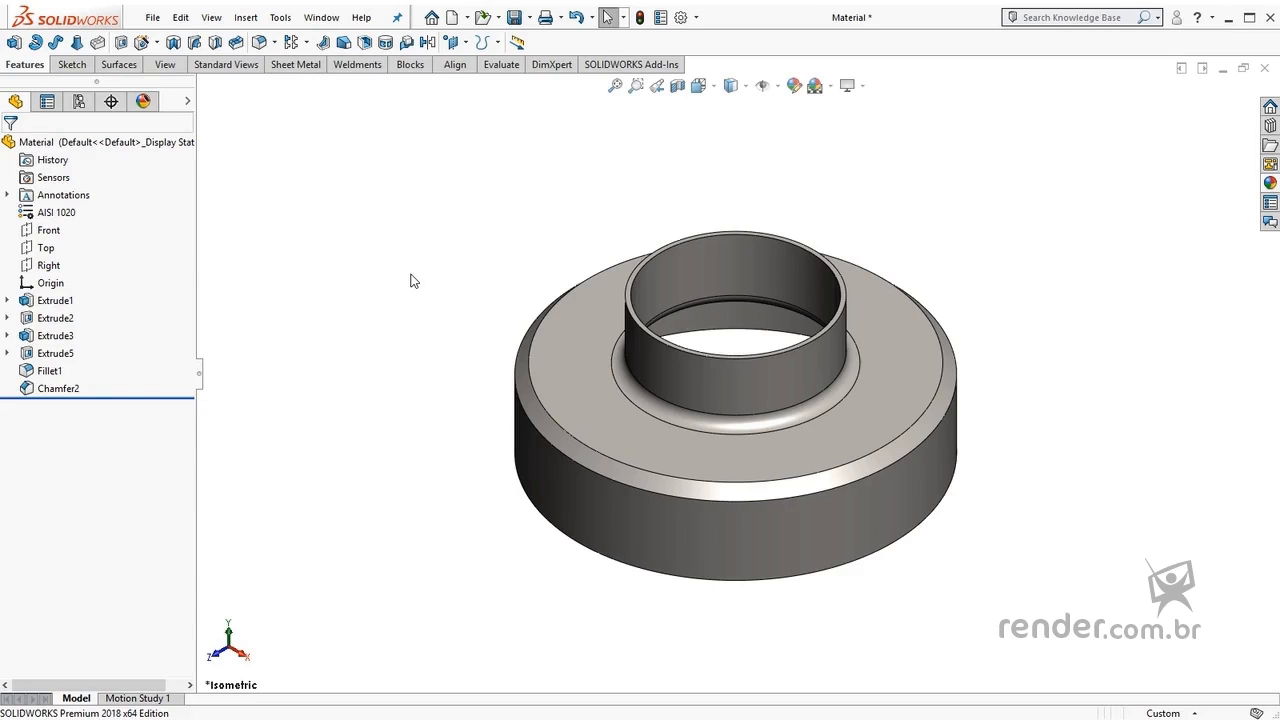
# Step: Evaluate the part's mass properties with the assigned material, and close the report
pyautogui.click(280, 17)
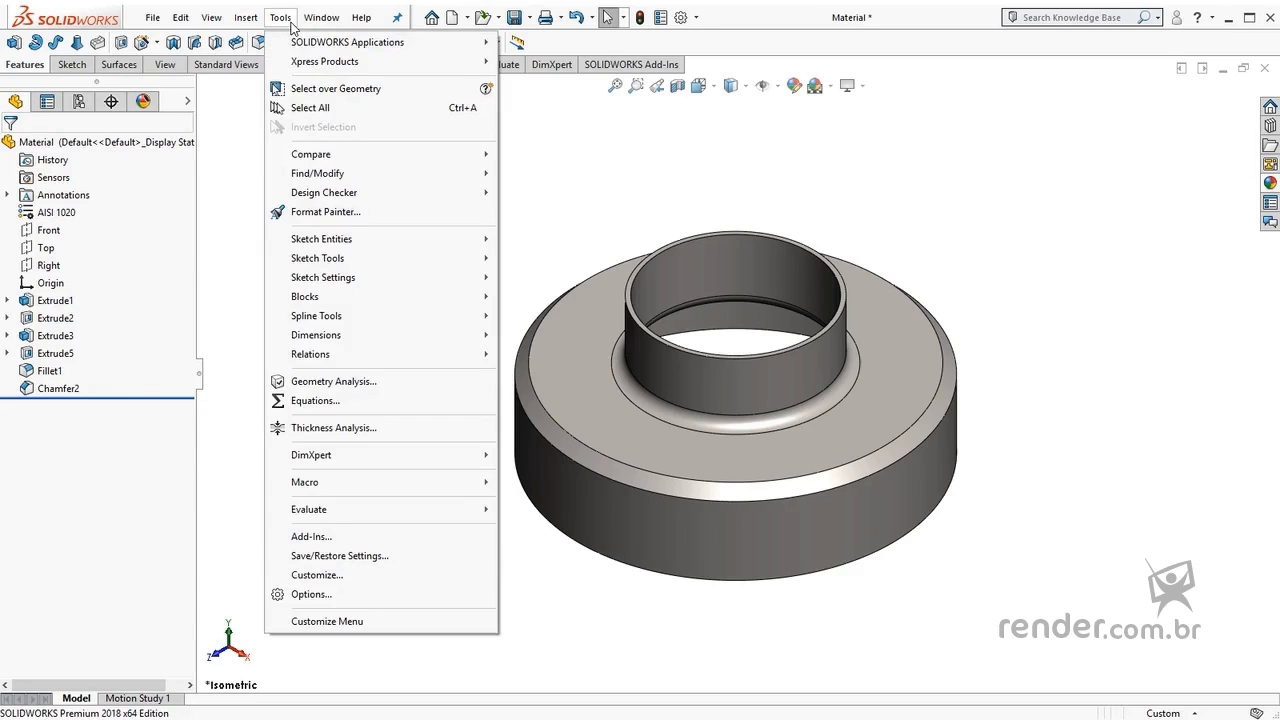
pyautogui.moveTo(346, 516)
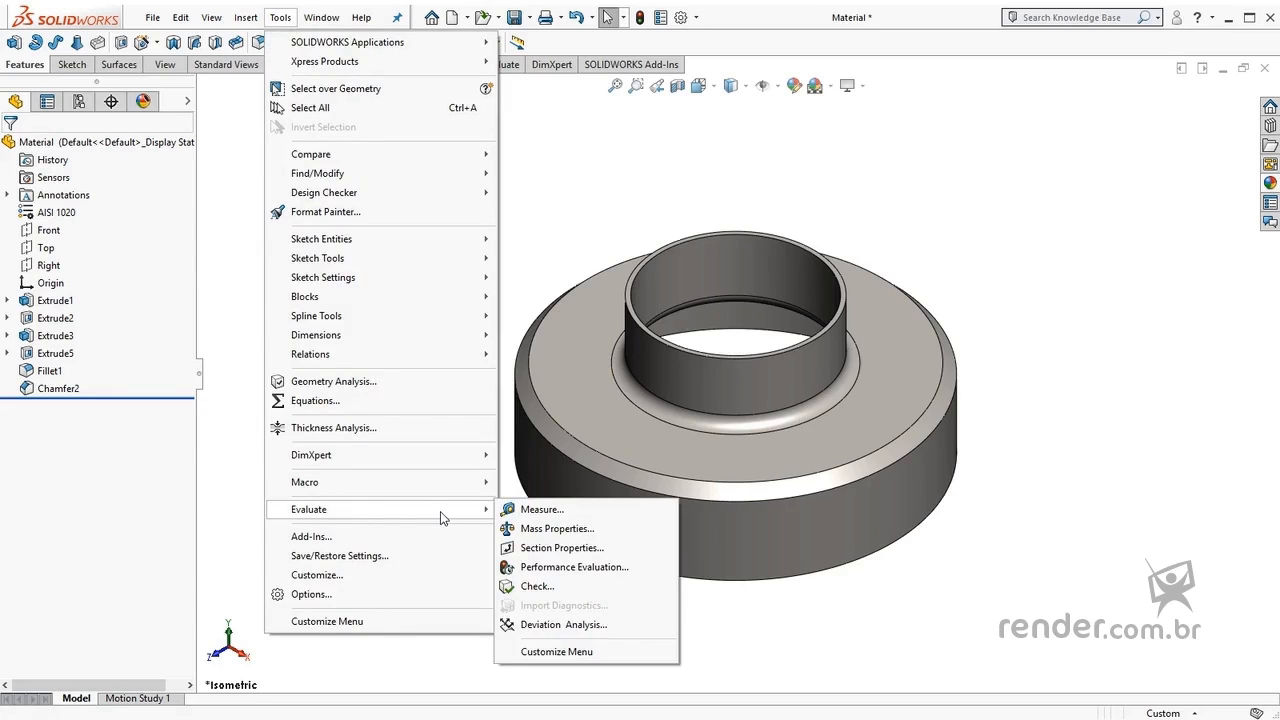
pyautogui.click(570, 528)
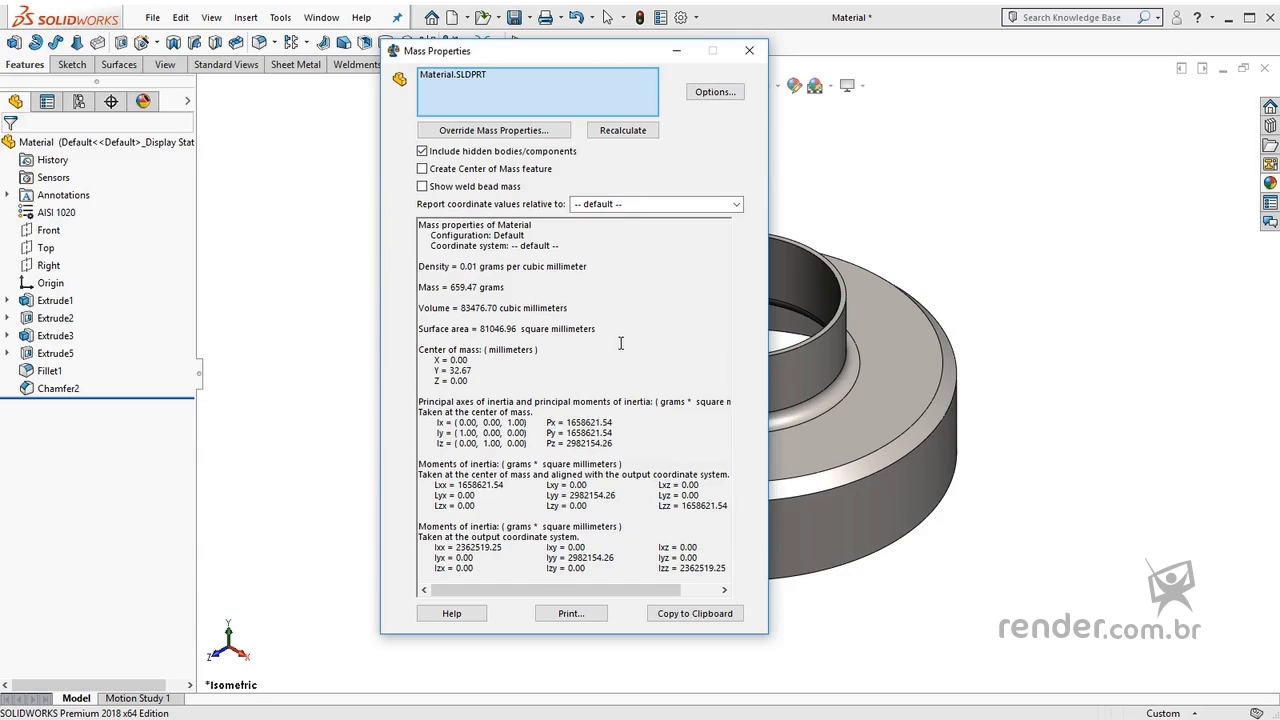
pyautogui.click(749, 50)
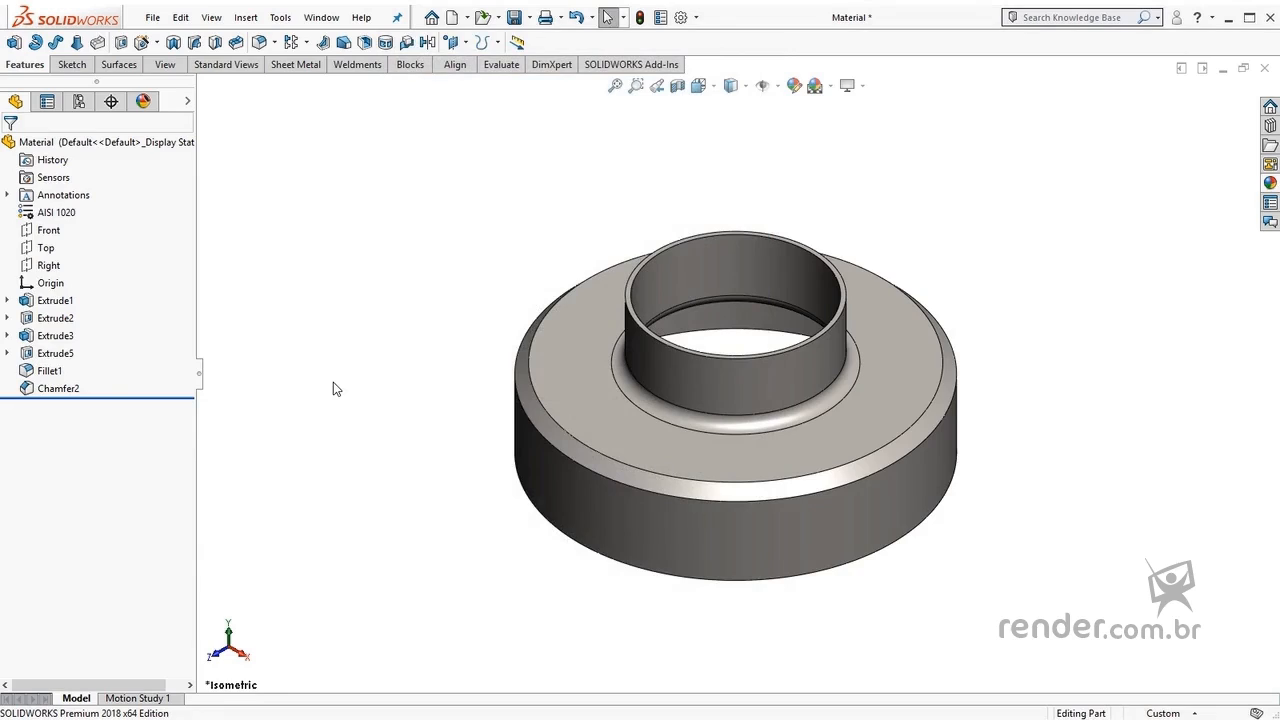